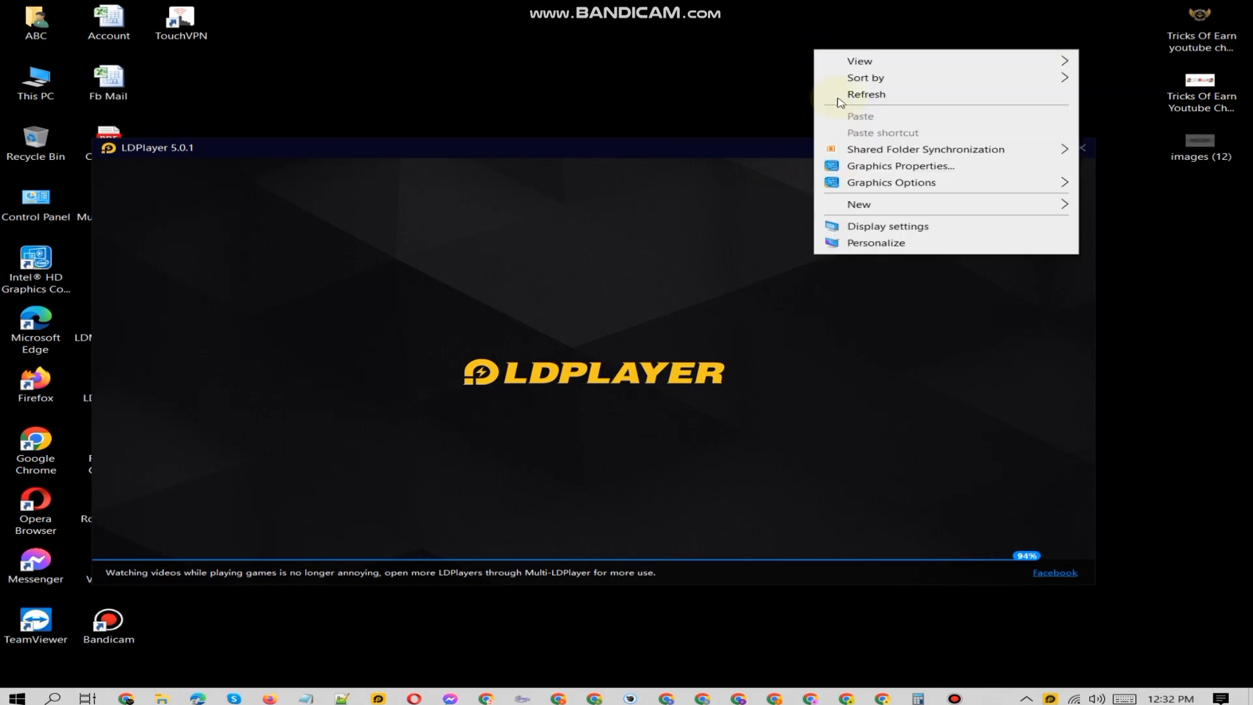
# - Launch Play Store from the System Apps folder and show it in the recent-apps overview
pyautogui.click(832, 92)
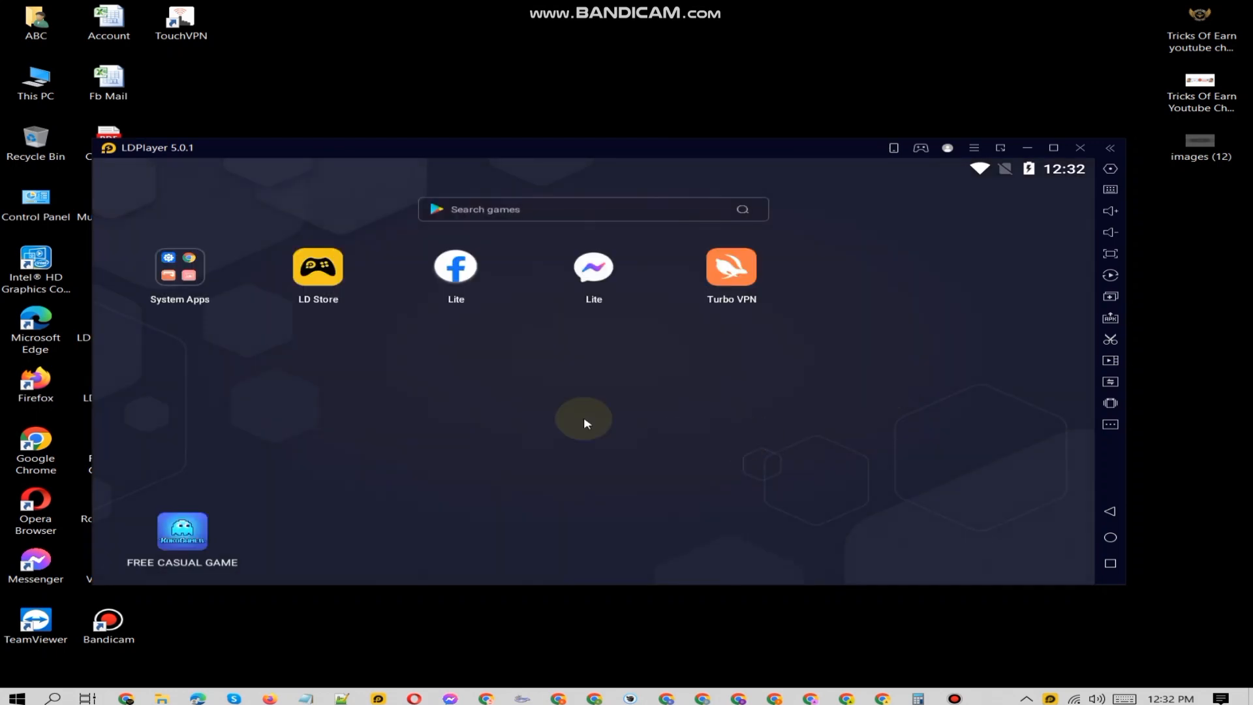
pyautogui.click(180, 266)
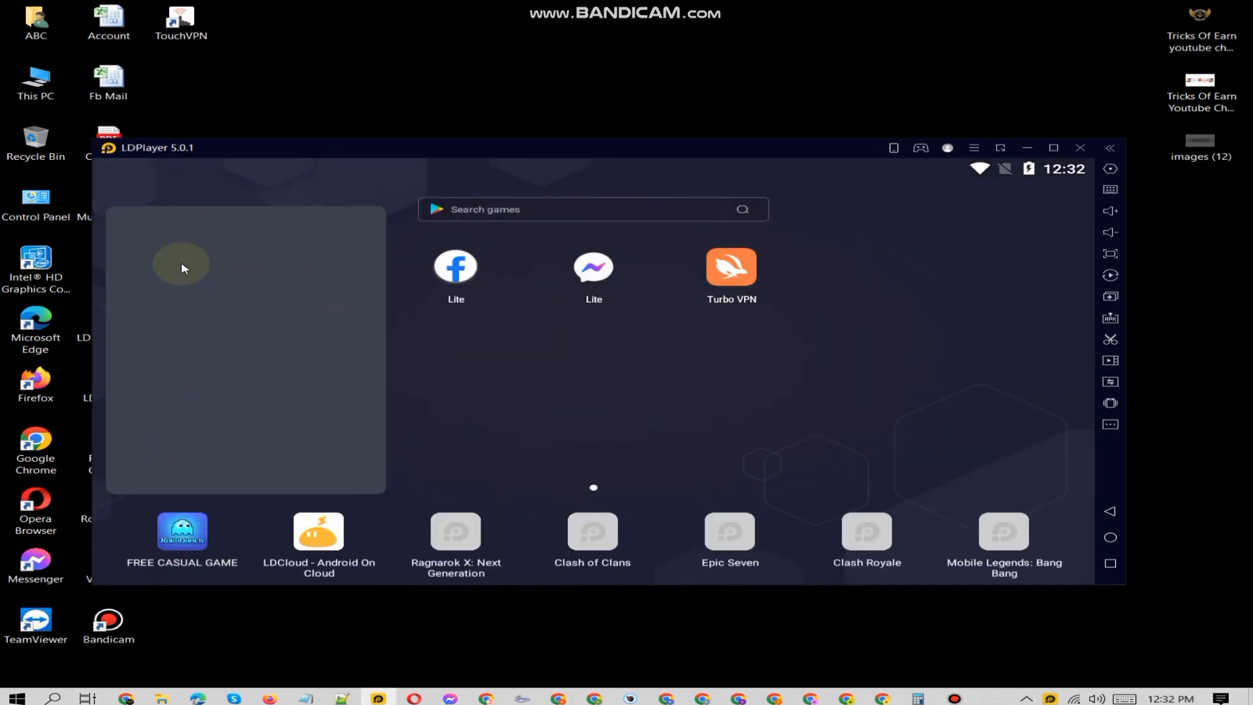
pyautogui.click(165, 469)
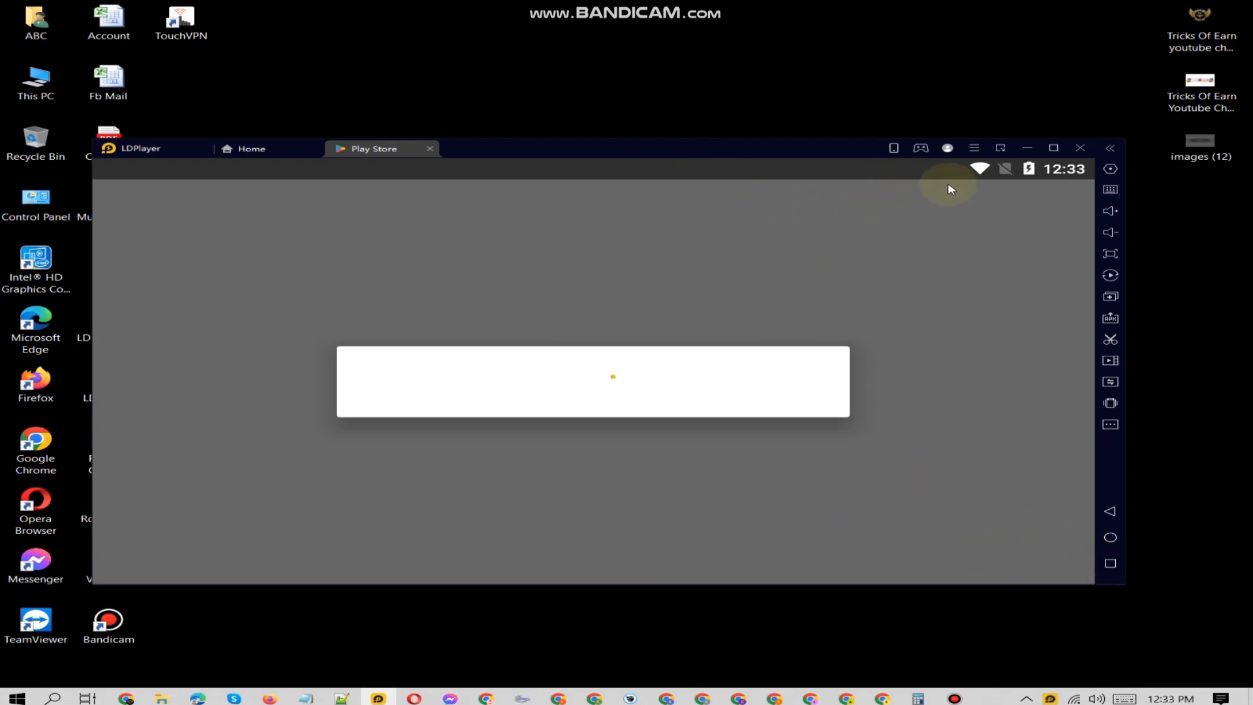
pyautogui.click(1109, 563)
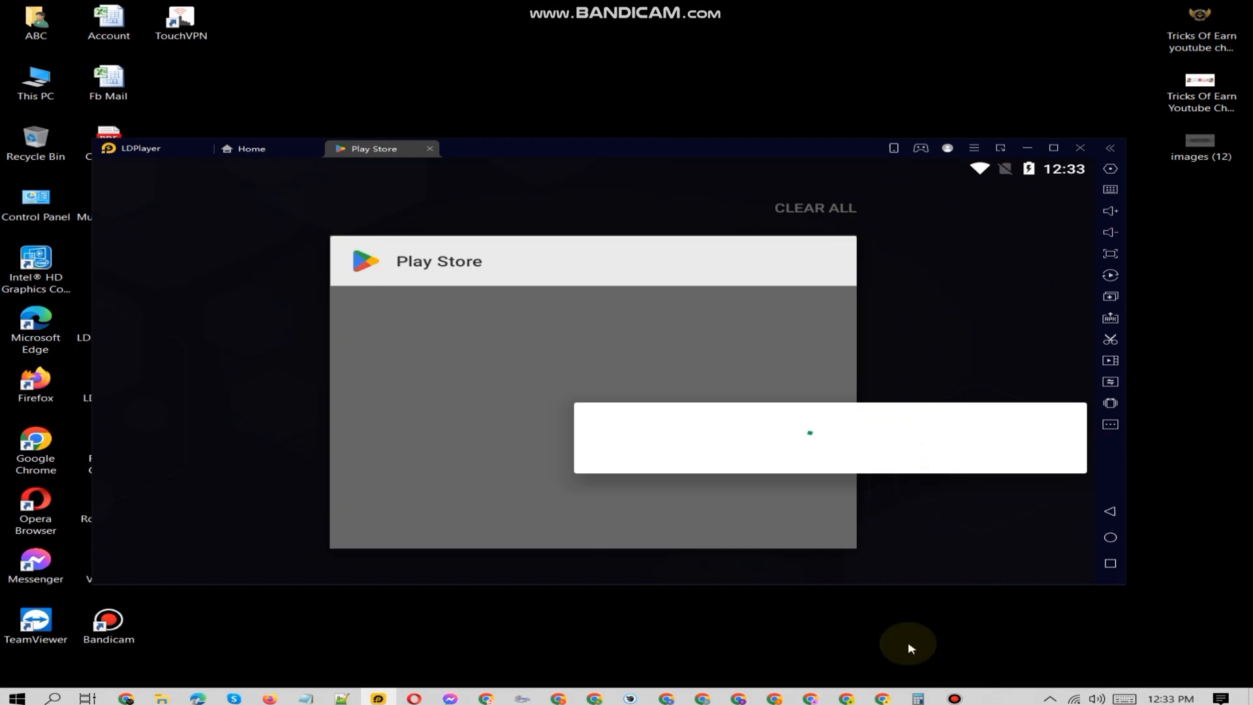
# - Check the LDPlayer and LDPlayer-1 instances in LDMultiPlayer, then close it
pyautogui.click(954, 697)
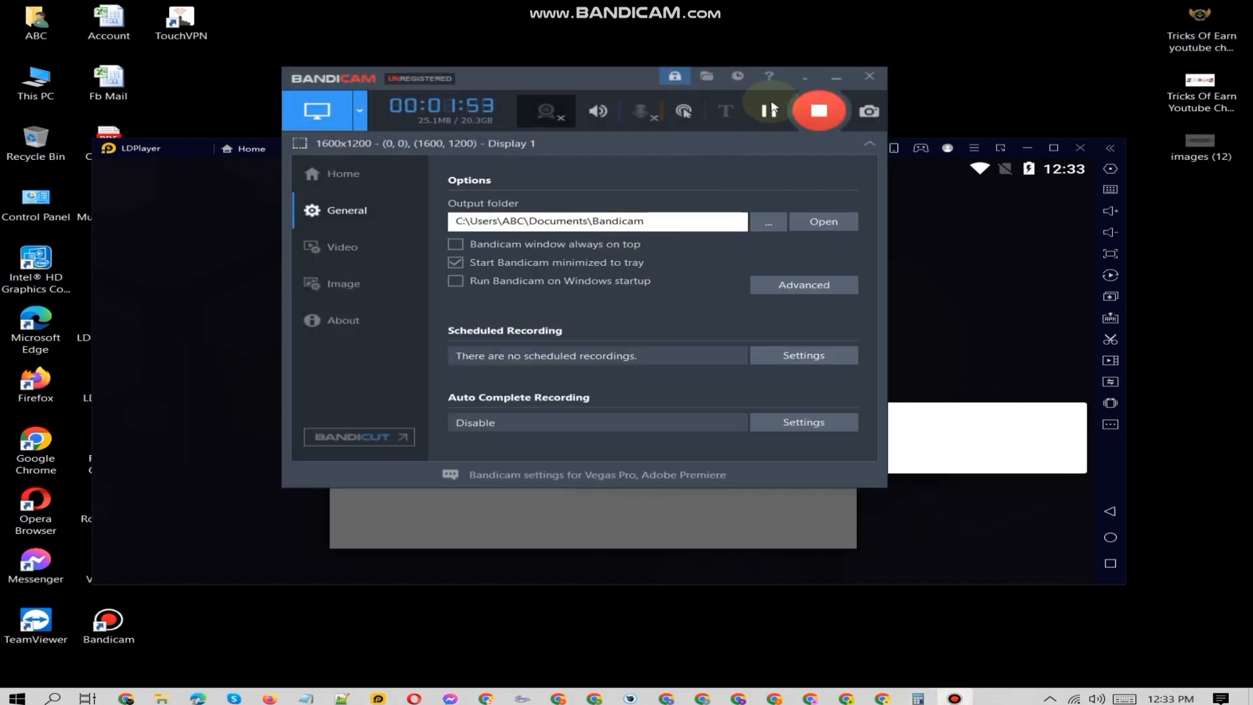
pyautogui.click(765, 110)
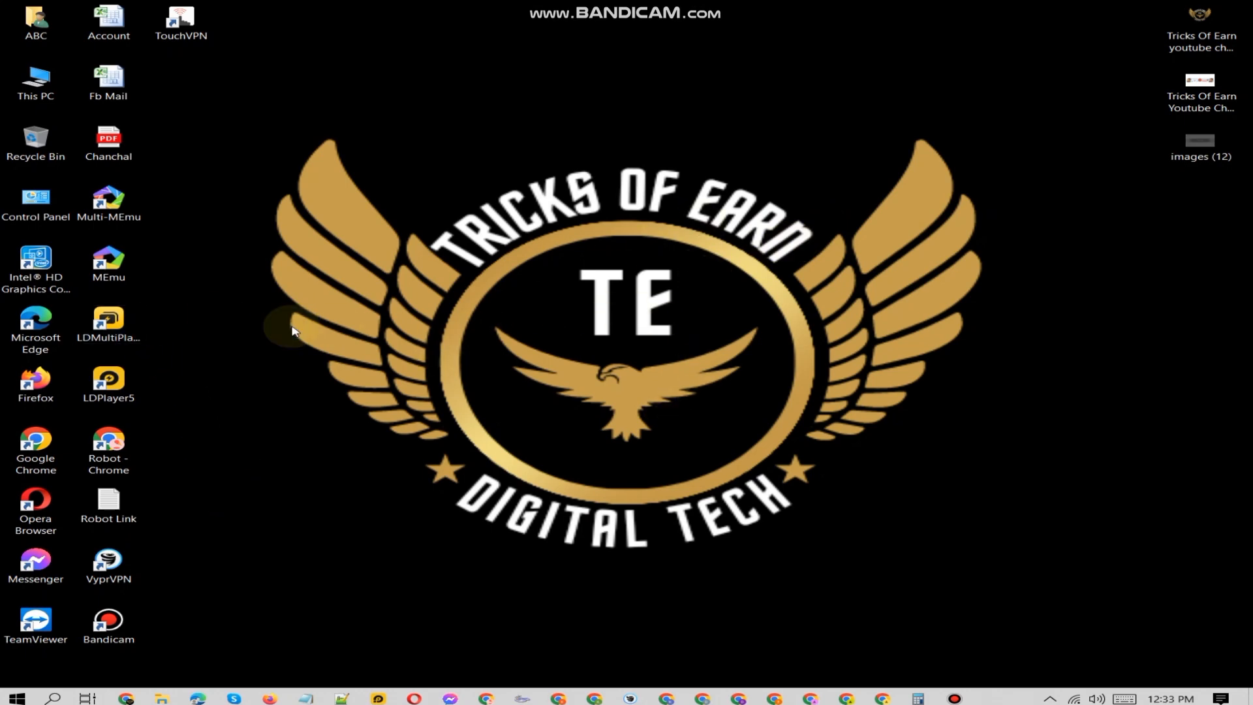
pyautogui.doubleClick(108, 320)
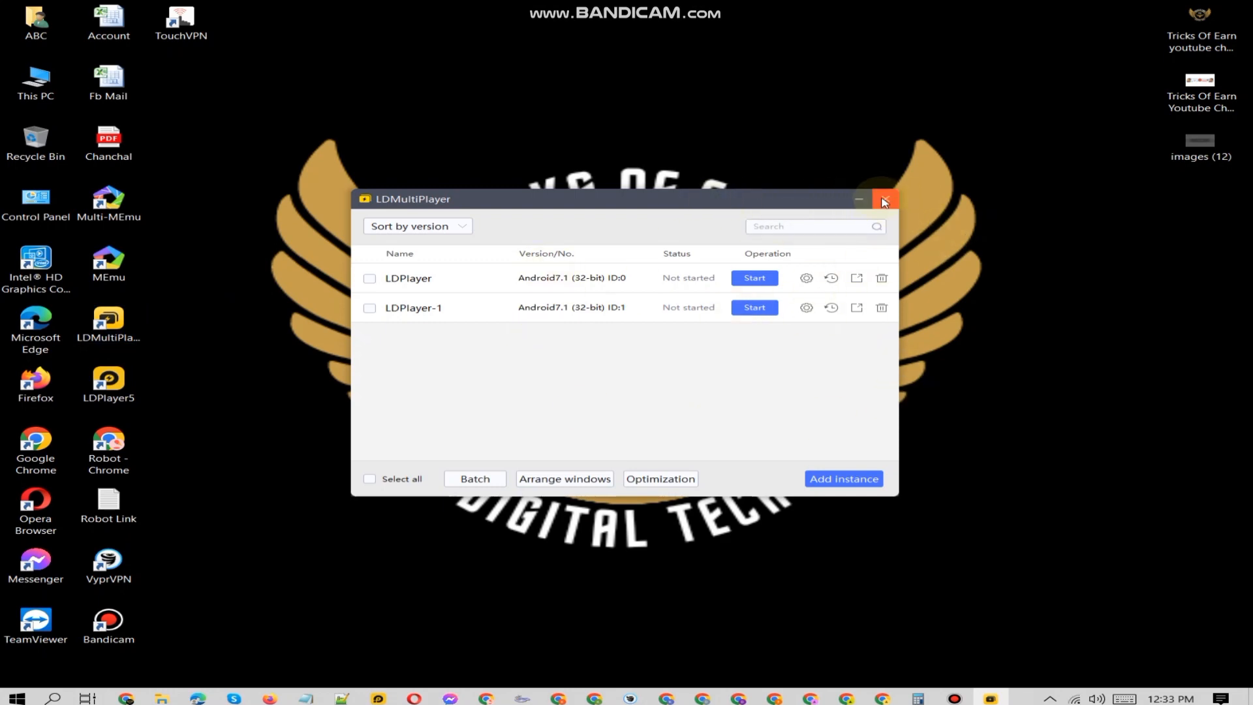
pyautogui.click(885, 198)
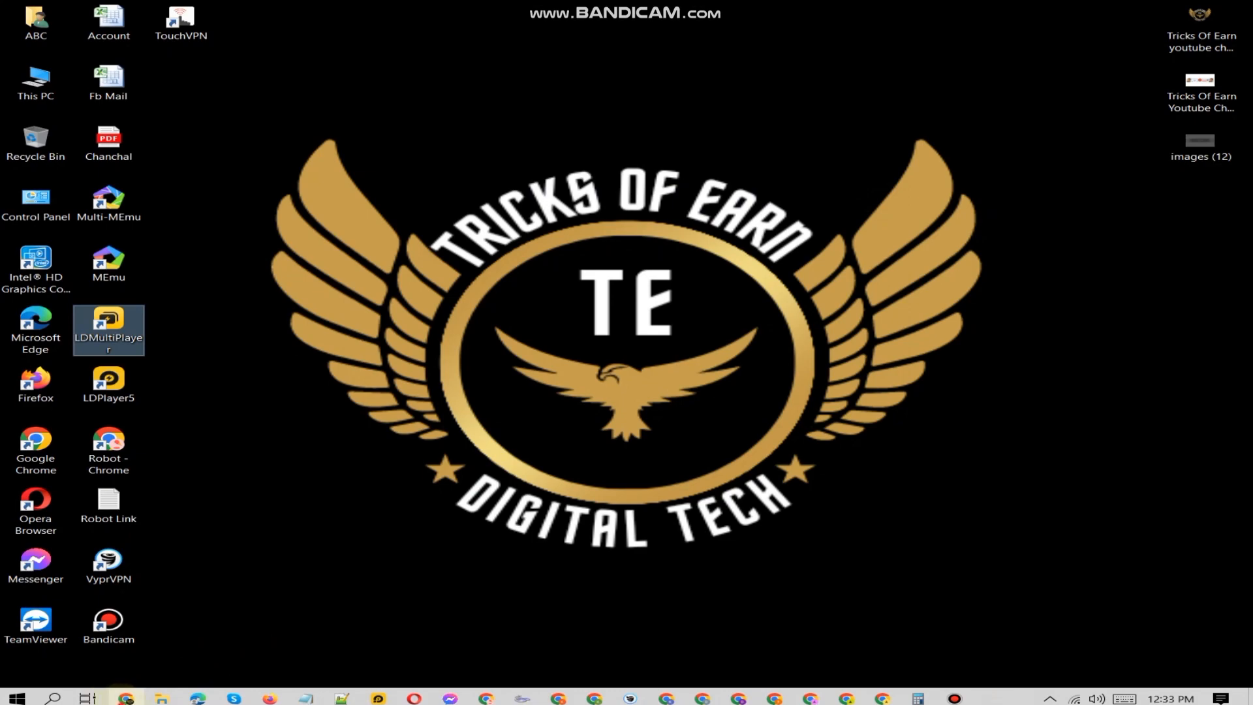
# - Minimize Chrome, refresh the desktop, and bring up VyprVPN showing Disconnected with Hong Kong
pyautogui.click(126, 697)
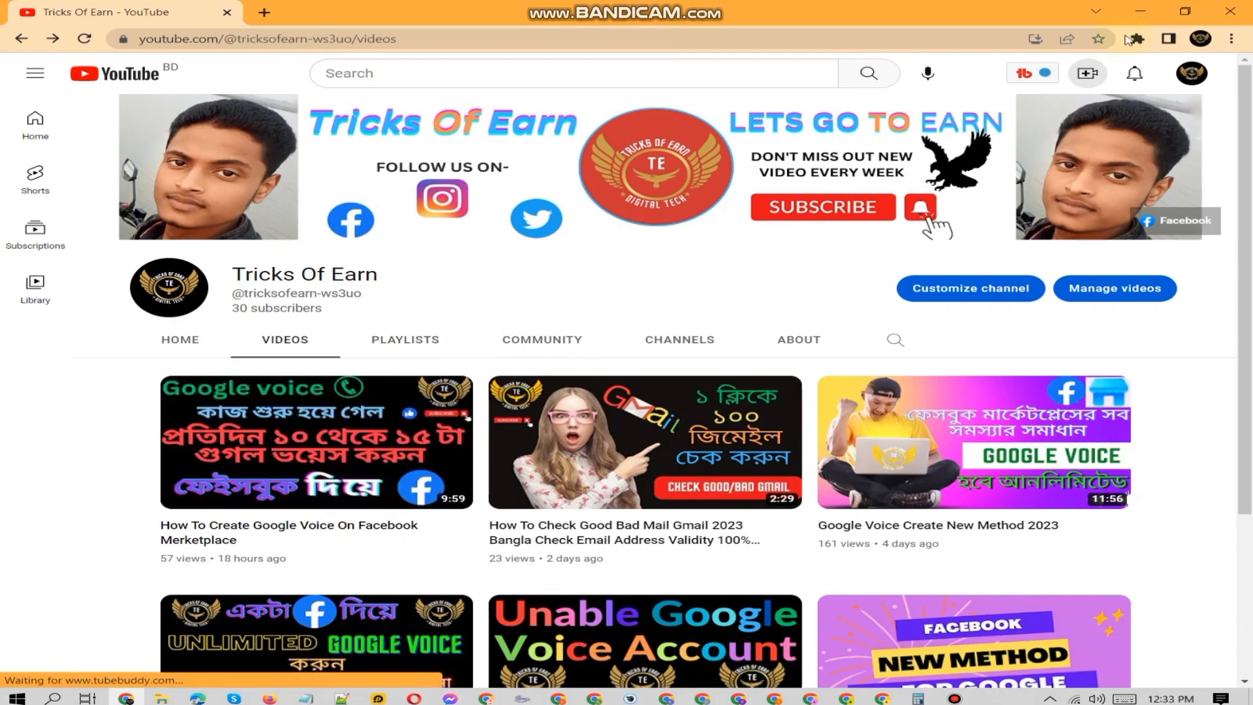
pyautogui.click(1140, 12)
pyautogui.rightClick(810, 383)
pyautogui.click(839, 428)
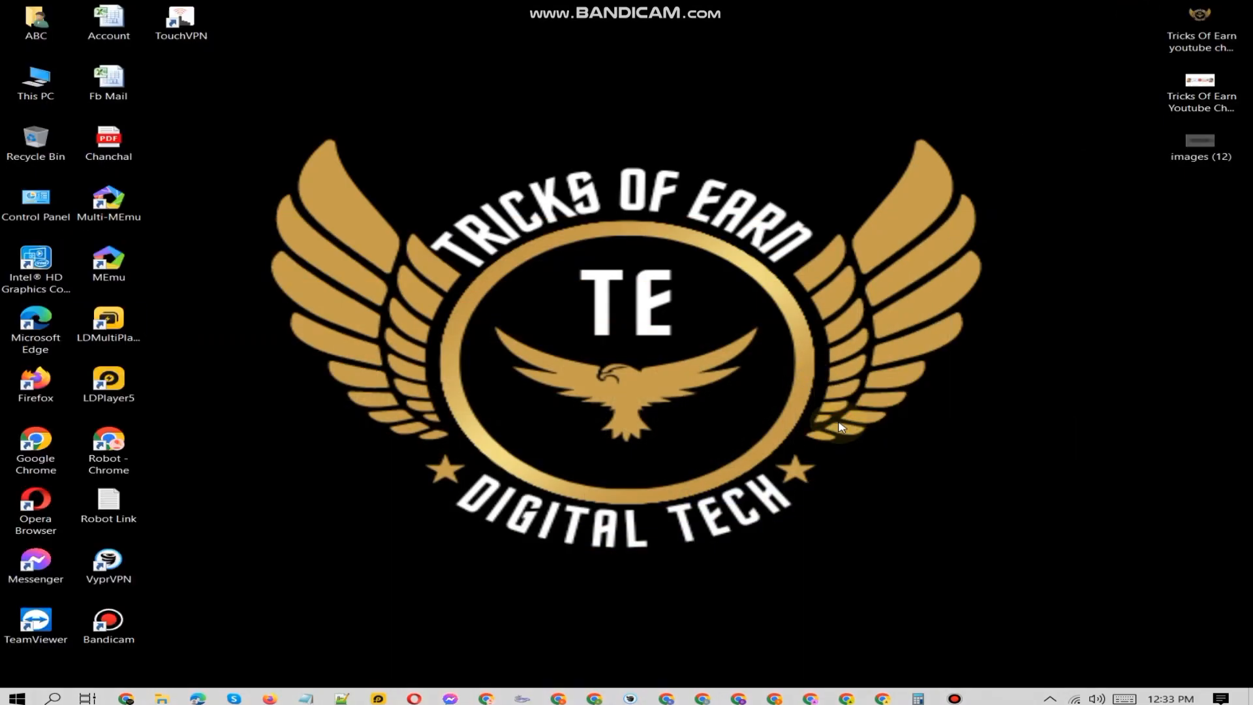
pyautogui.click(631, 698)
pyautogui.moveTo(655, 146); pyautogui.dragTo(585, 137)
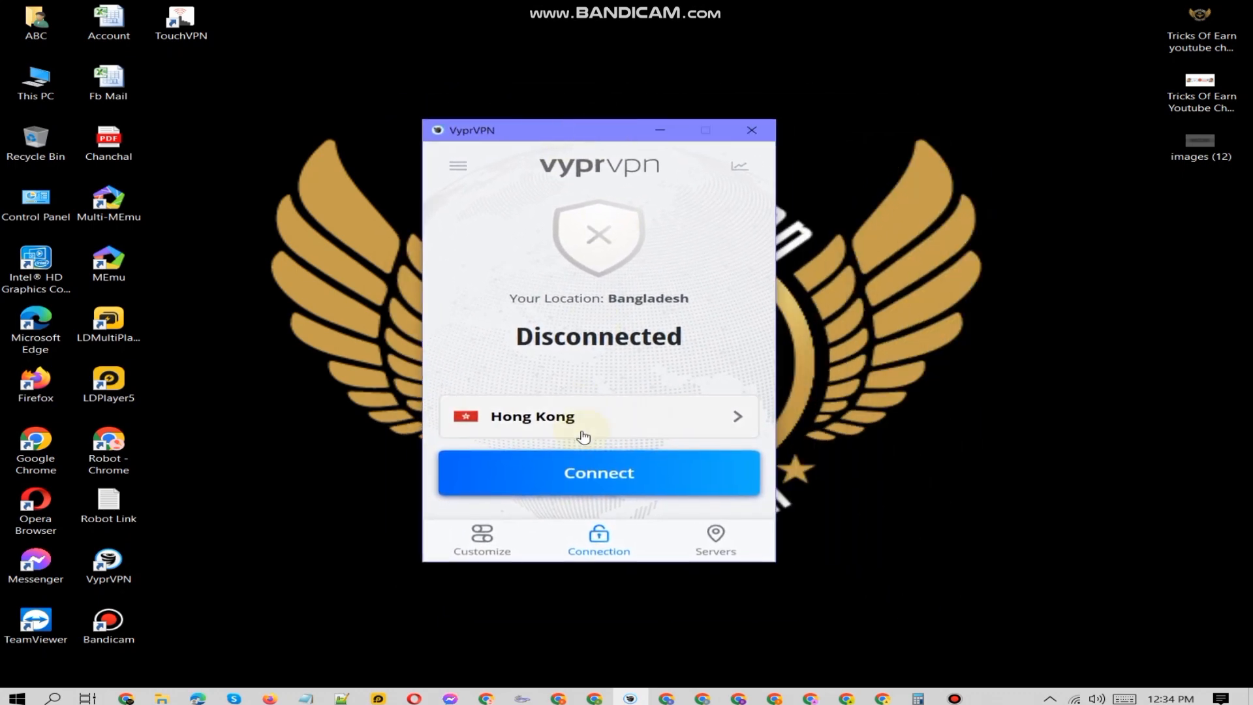
# - Minimize the disconnected VyprVPN window and refresh the empty desktop
pyautogui.moveTo(585, 137); pyautogui.dragTo(624, 137)
pyautogui.click(678, 130)
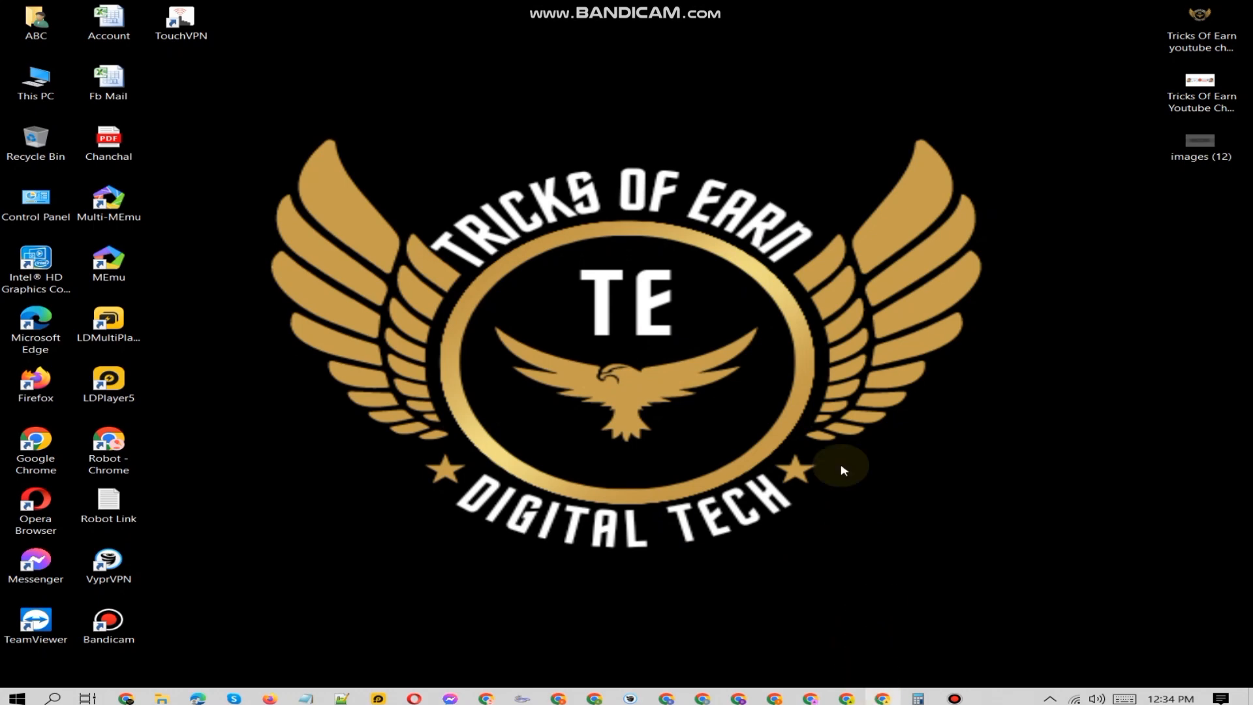
pyautogui.rightClick(712, 248)
pyautogui.click(724, 283)
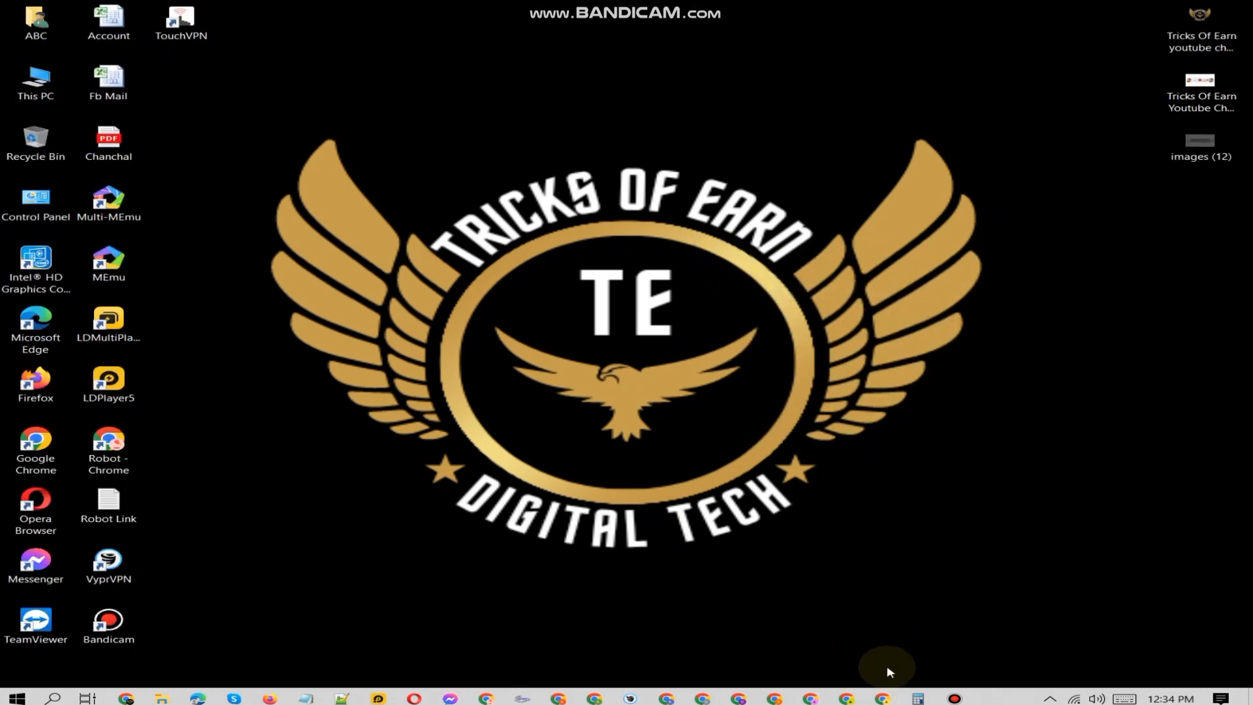
# - Search 'Google voice' in Chrome and open the official Google Voice sign-in page
pyautogui.click(882, 699)
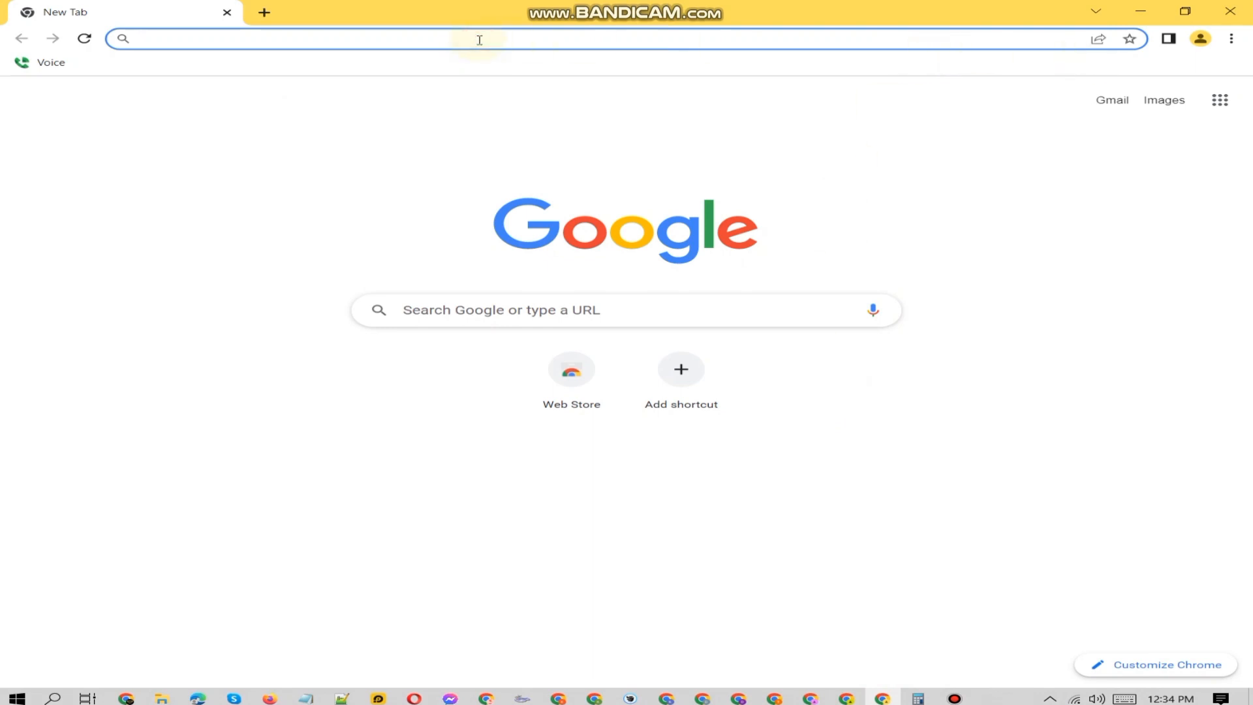
pyautogui.write('Google')
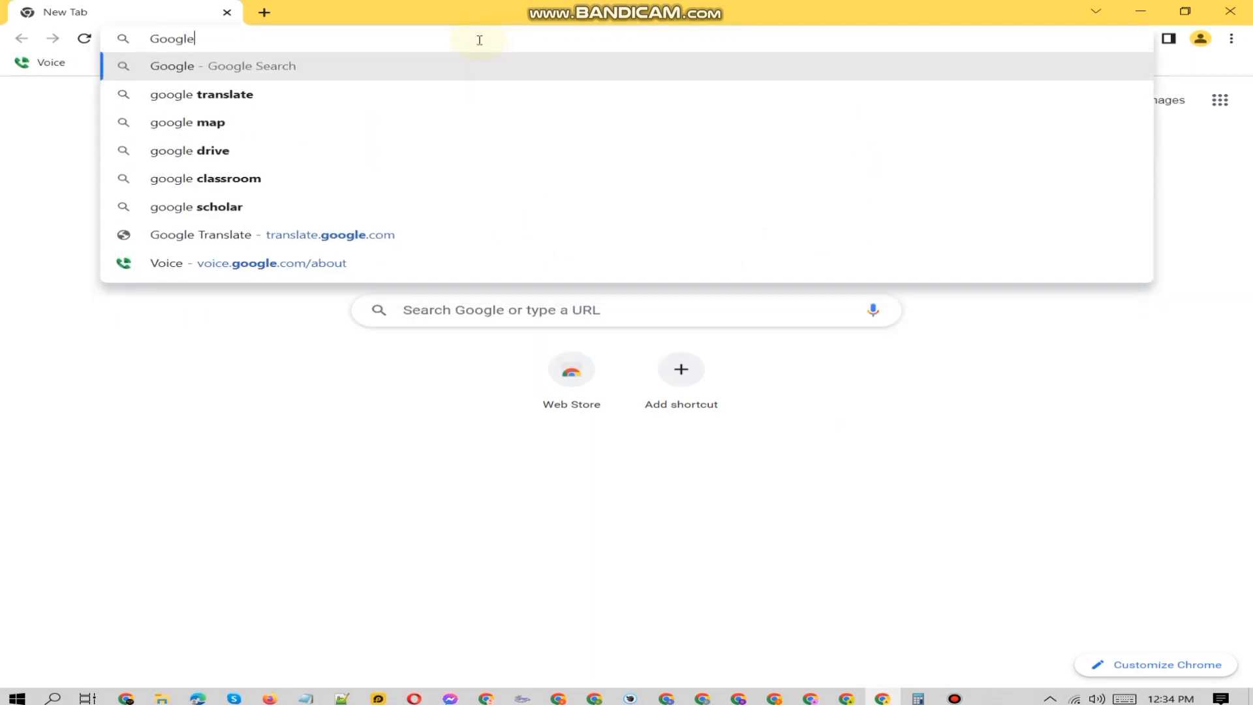
pyautogui.write(' voice')
pyautogui.press('Return')
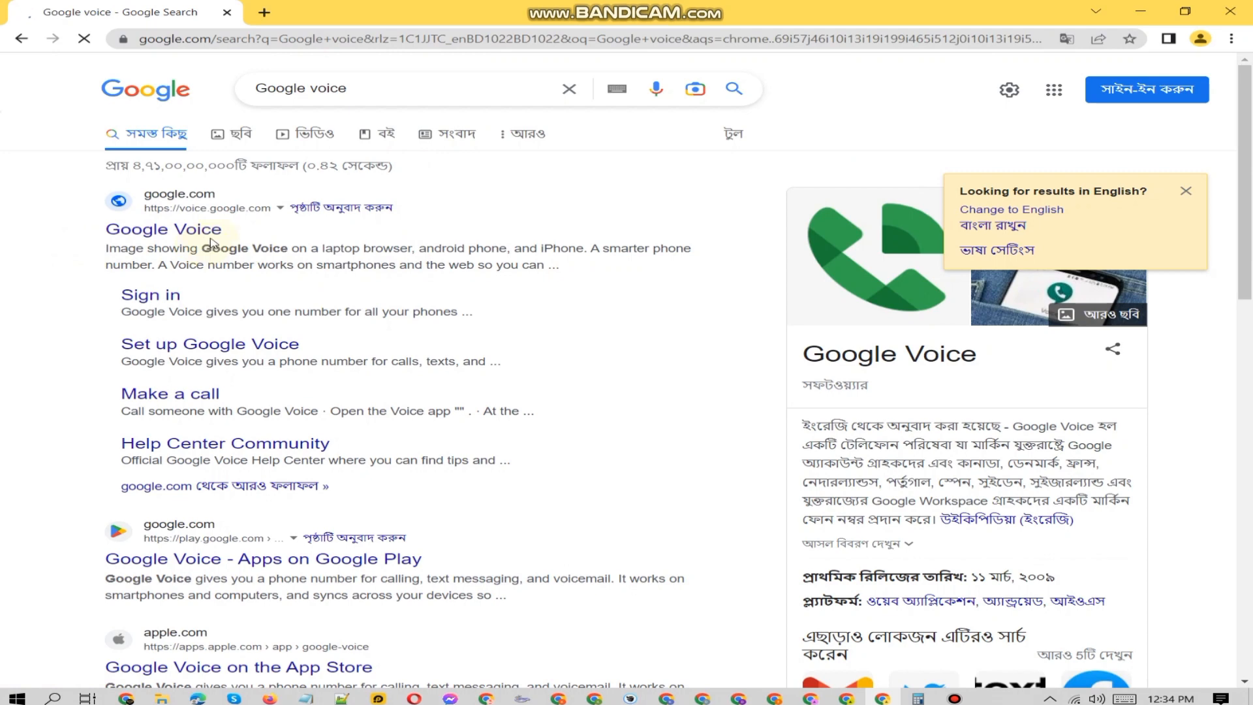
pyautogui.click(177, 231)
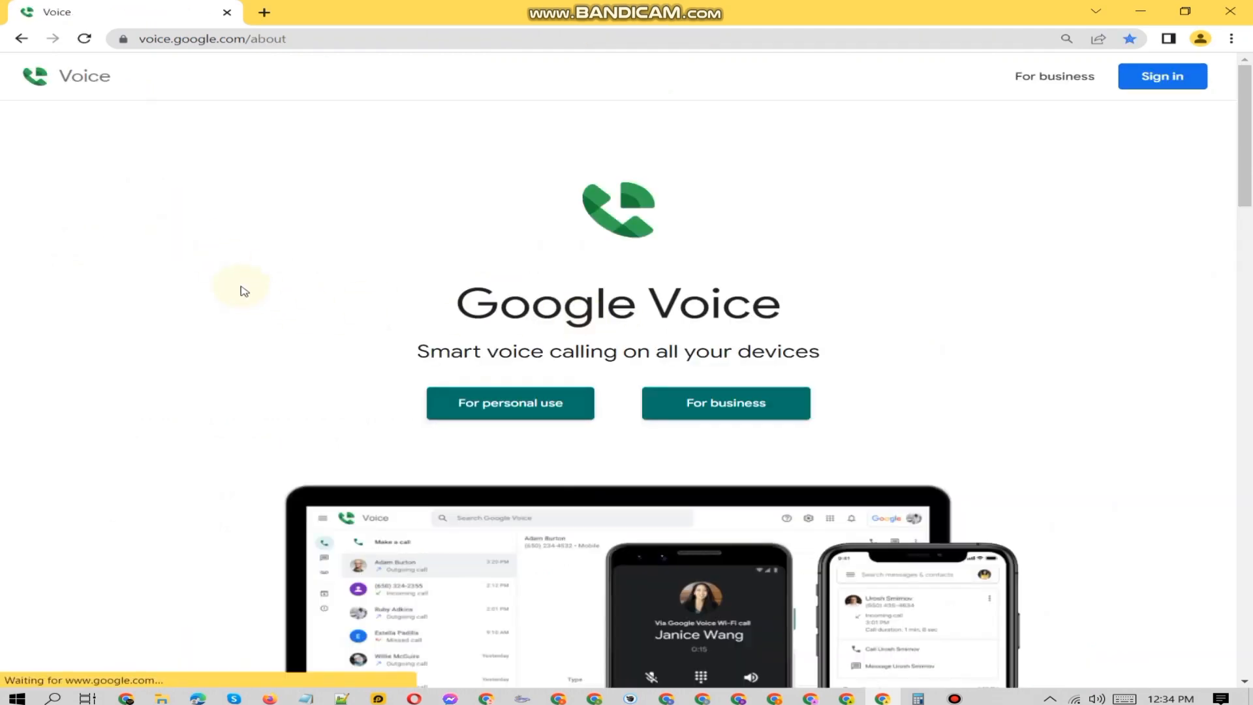
pyautogui.click(1189, 78)
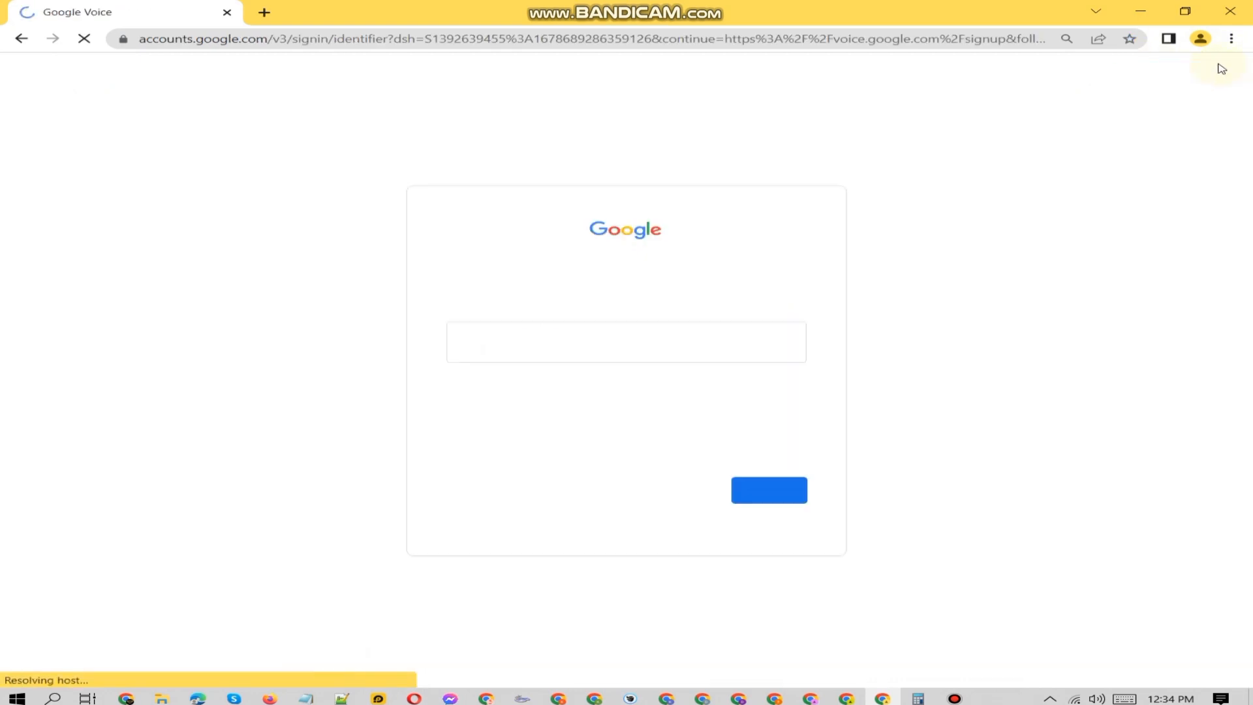
# - Focus the Email or phone field and select the account details in Mail sell cells A104:B104
pyautogui.click(516, 360)
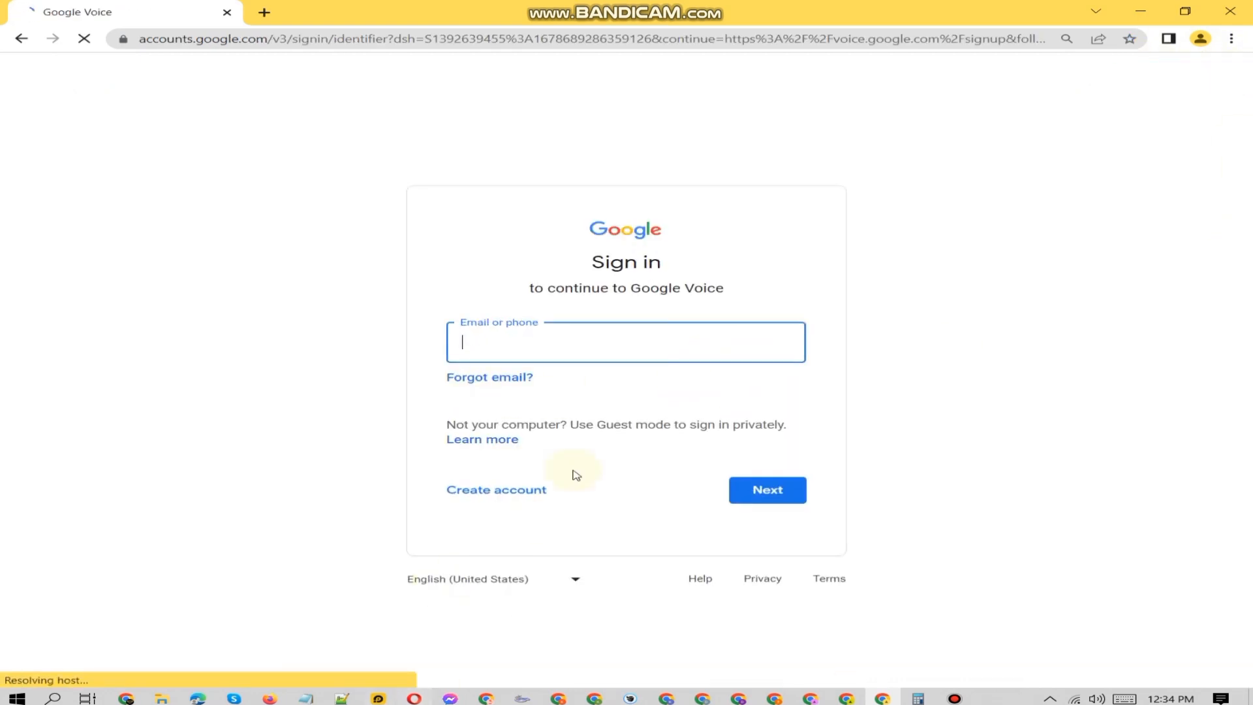
pyautogui.click(413, 697)
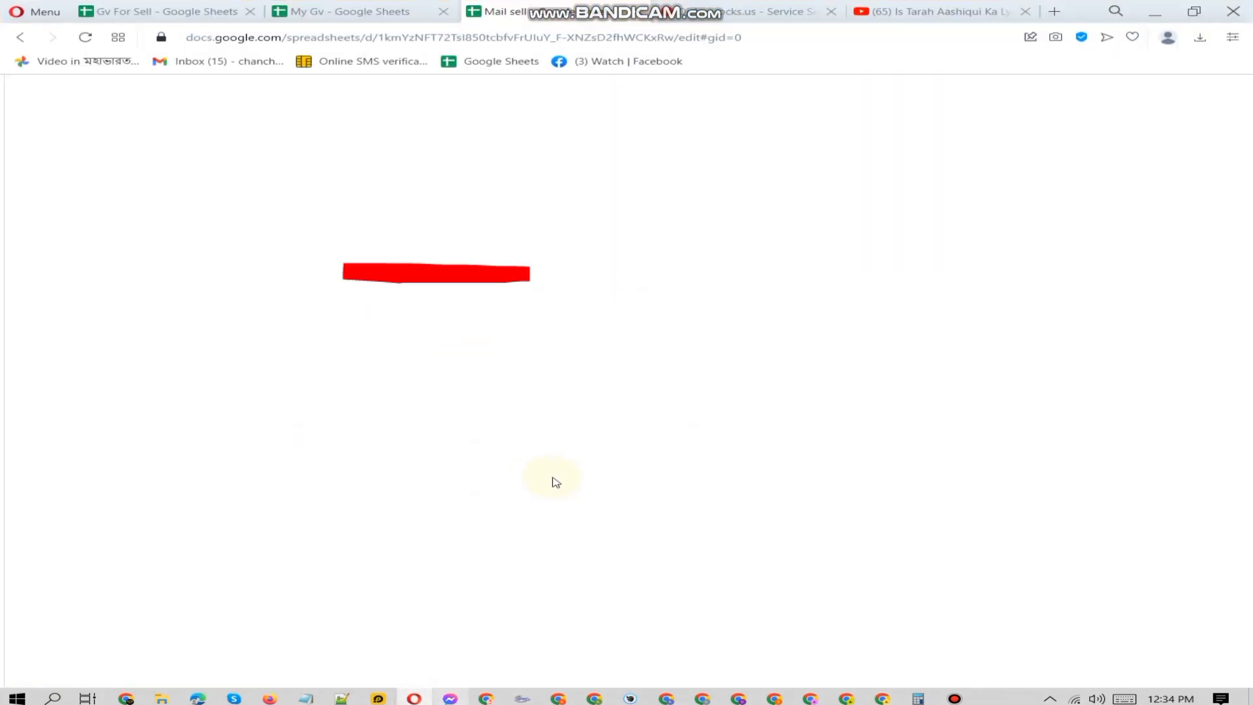
pyautogui.moveTo(444, 276); pyautogui.dragTo(317, 277)
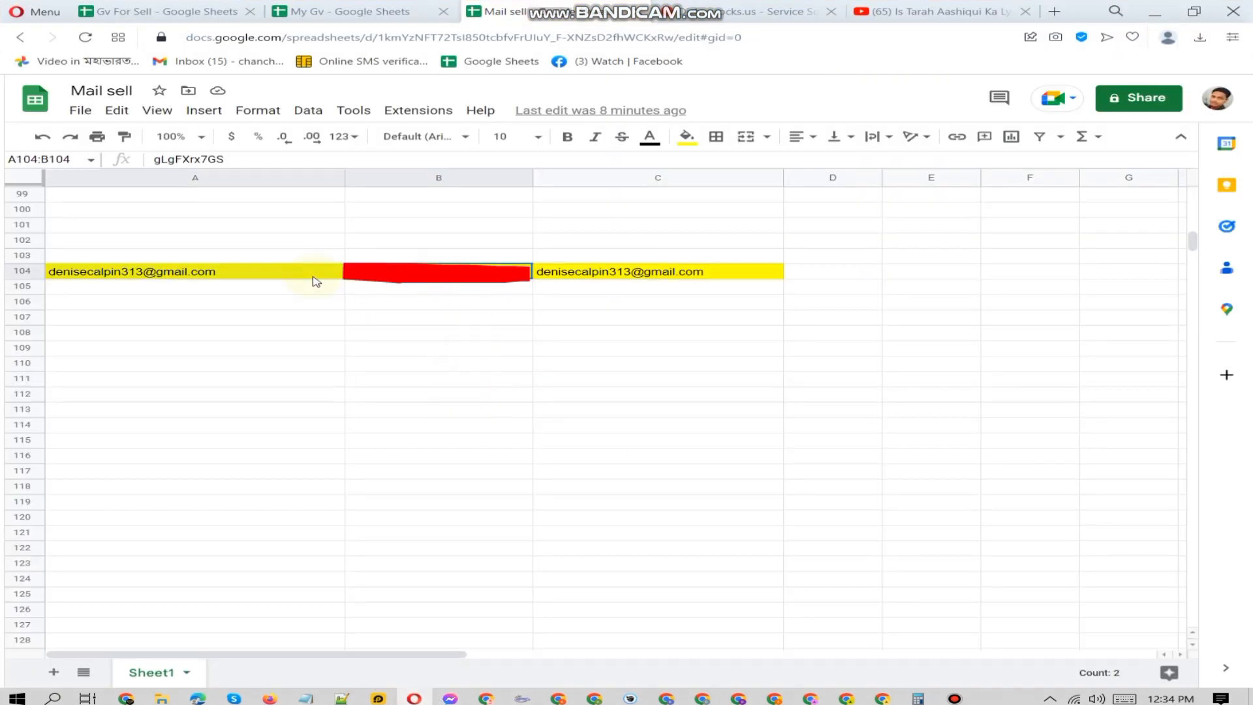
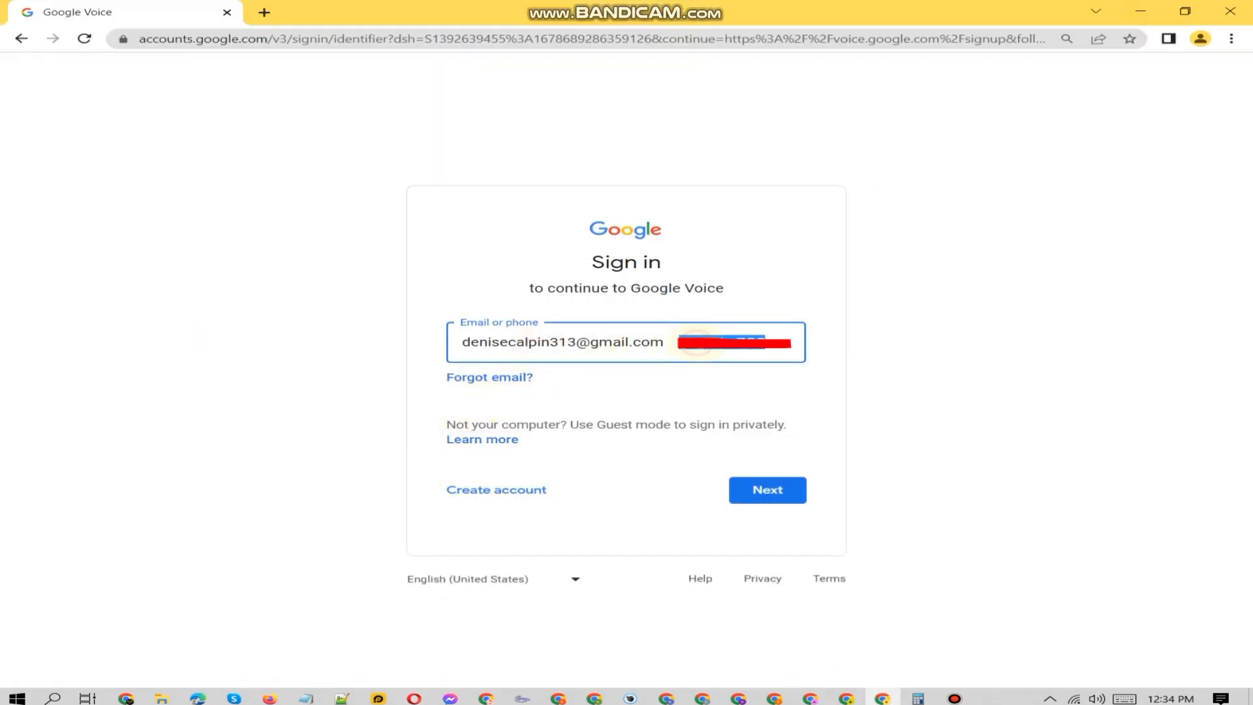
# - Submit the Gmail address copied from the spreadsheet to move on to the password step
pyautogui.click(776, 490)
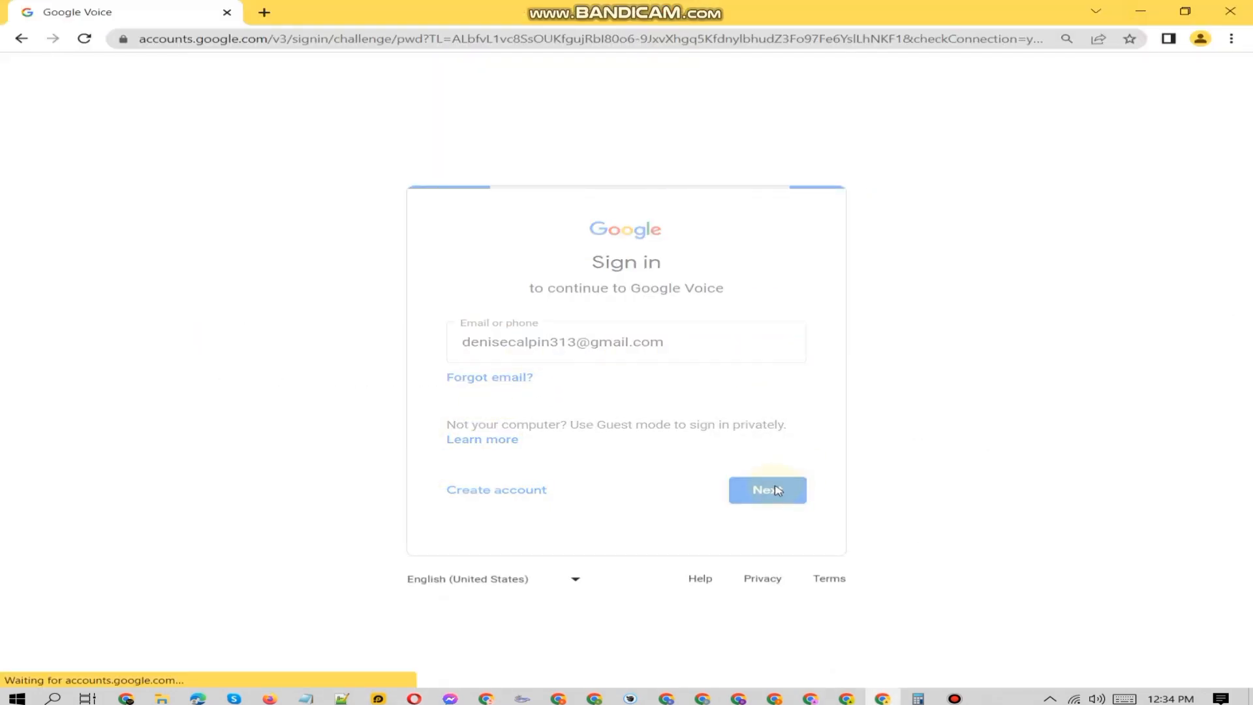
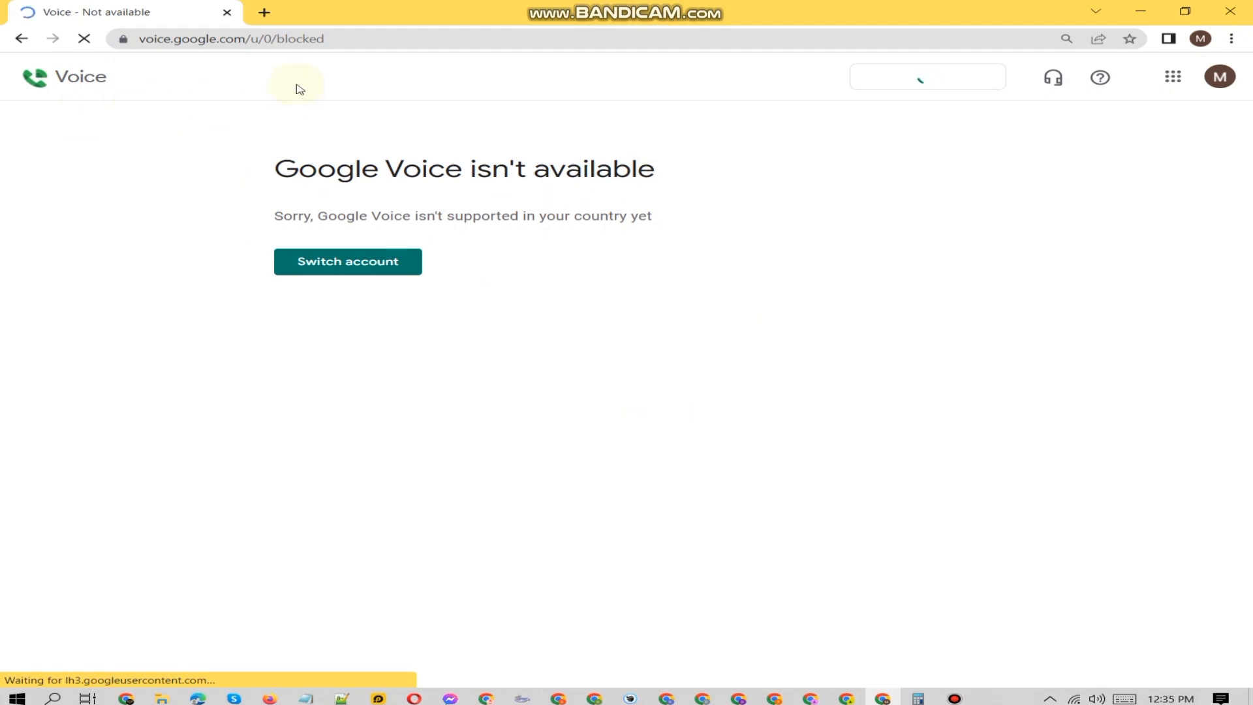
# - Dismiss the notifications prompt and connect VyprVPN through the Hong Kong server
pyautogui.click(405, 61)
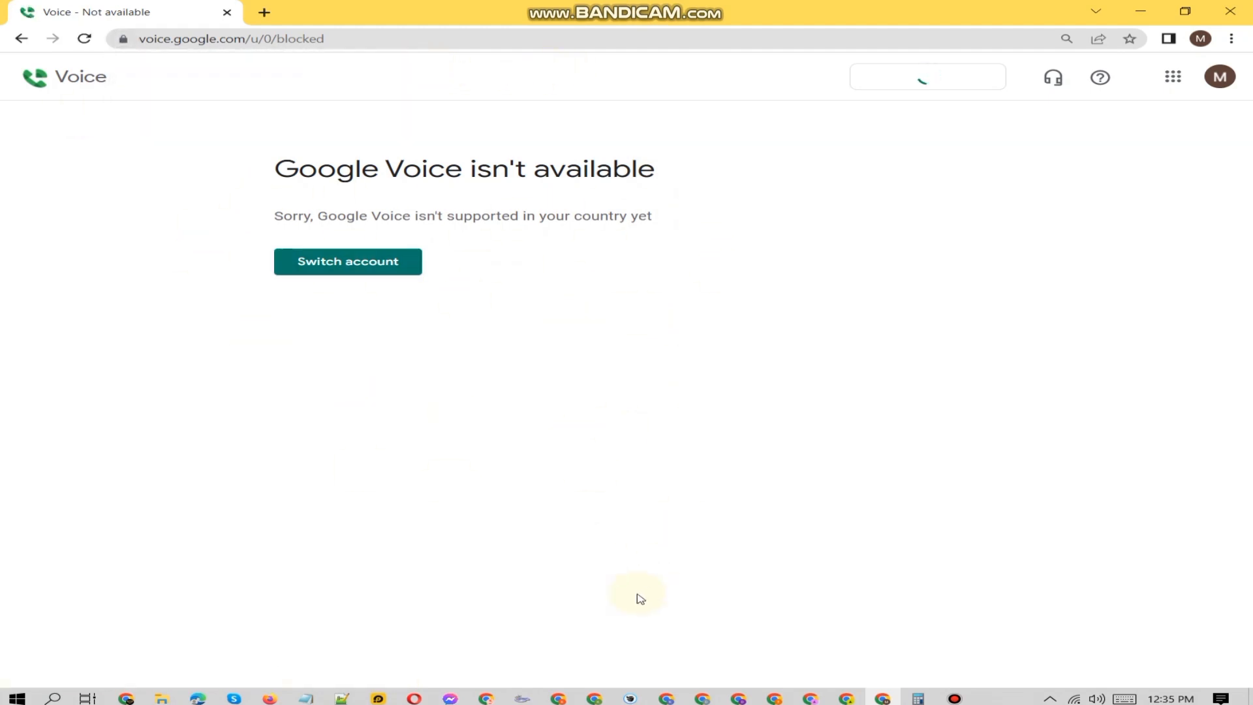
pyautogui.click(631, 698)
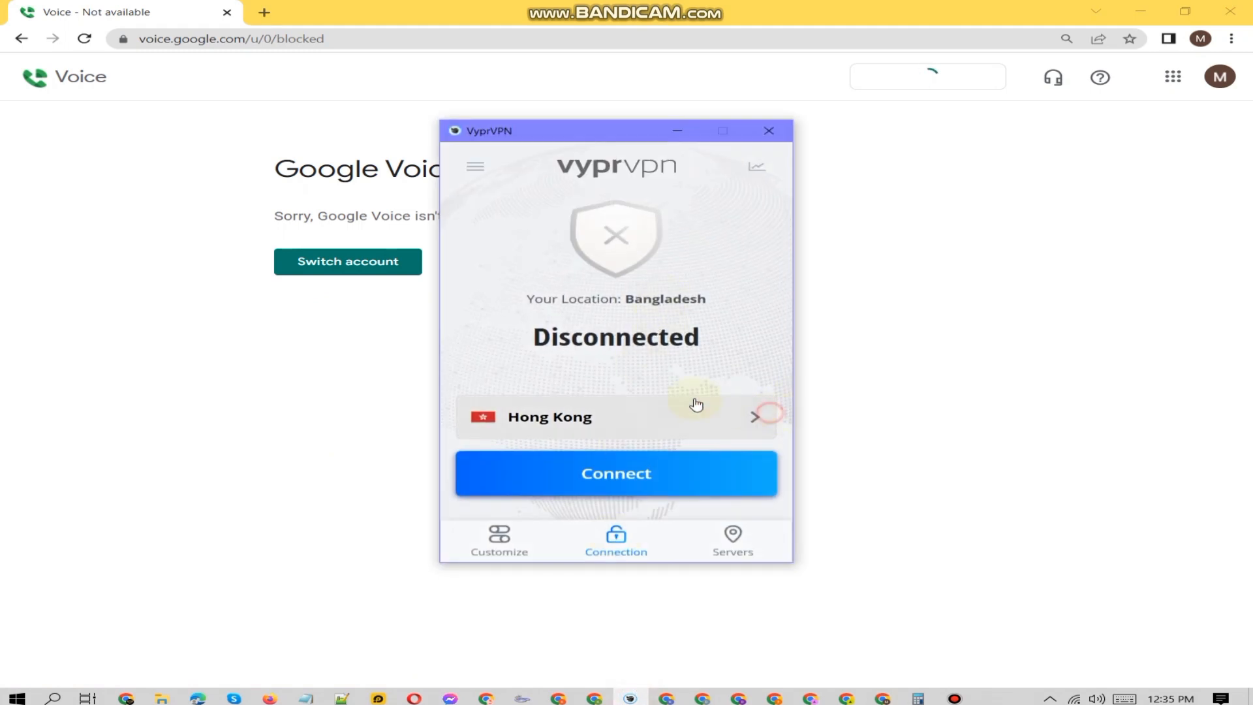
pyautogui.click(576, 133)
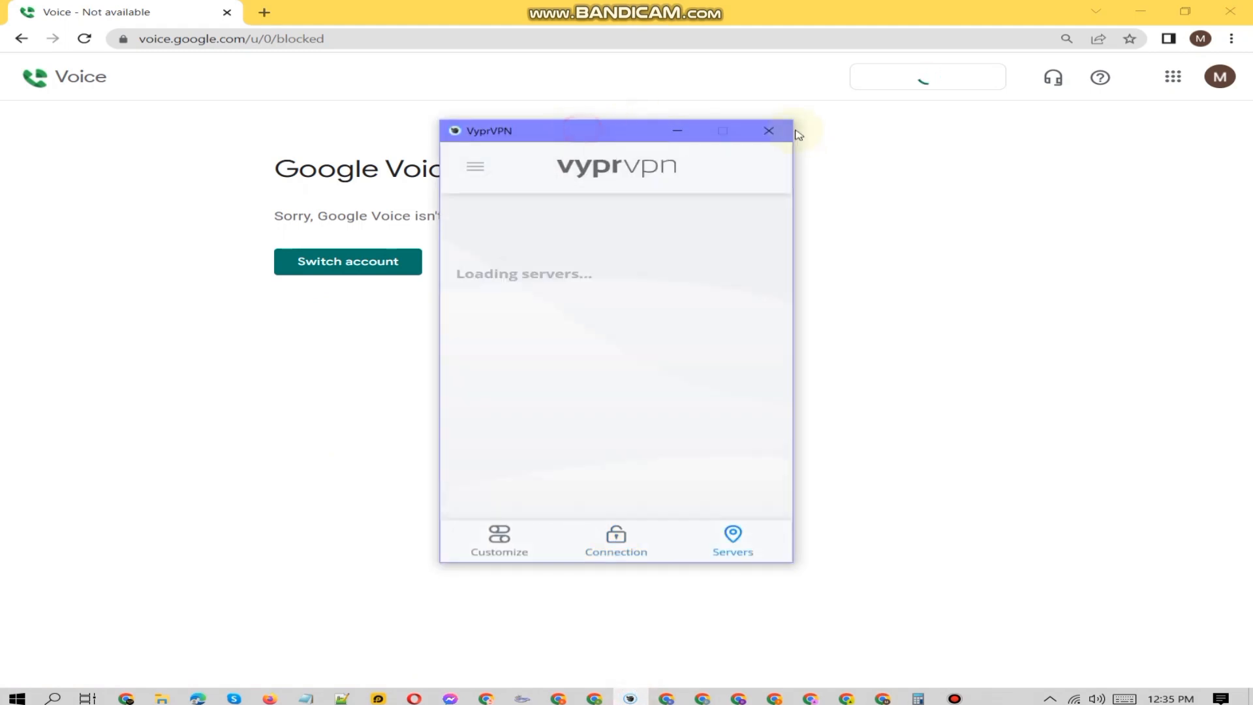
pyautogui.click(590, 132)
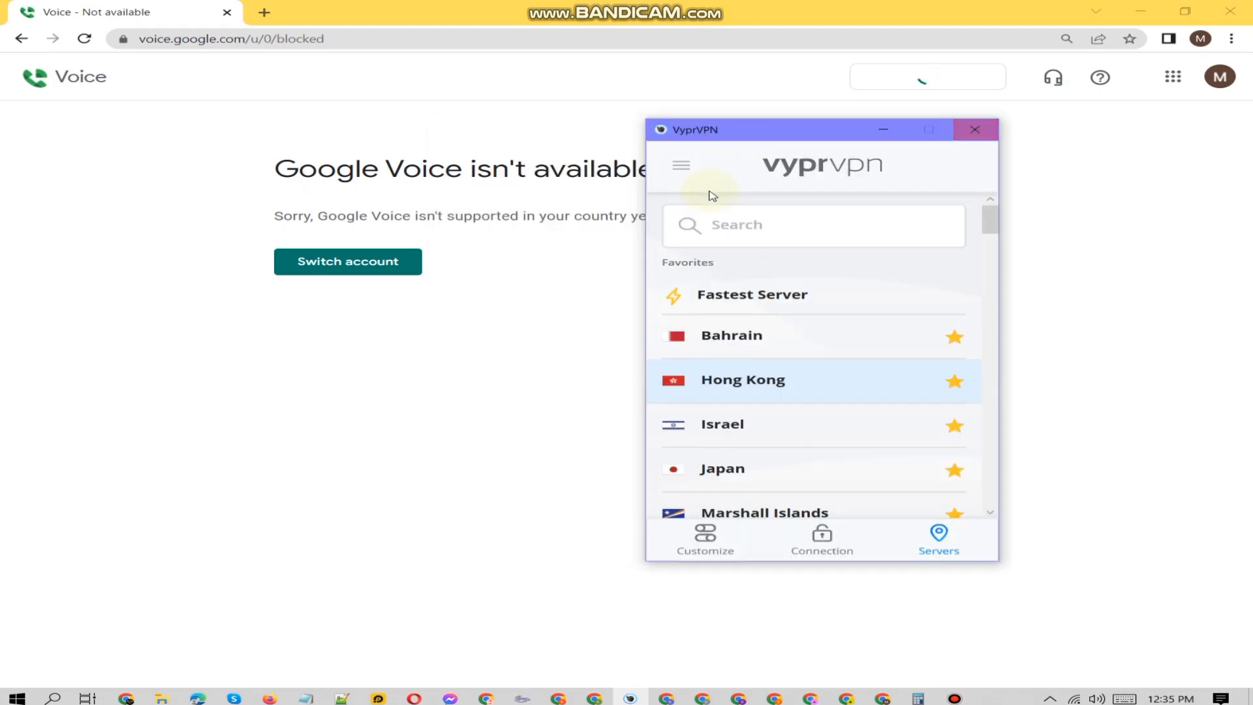
pyautogui.click(824, 133)
pyautogui.moveTo(825, 134); pyautogui.dragTo(694, 94)
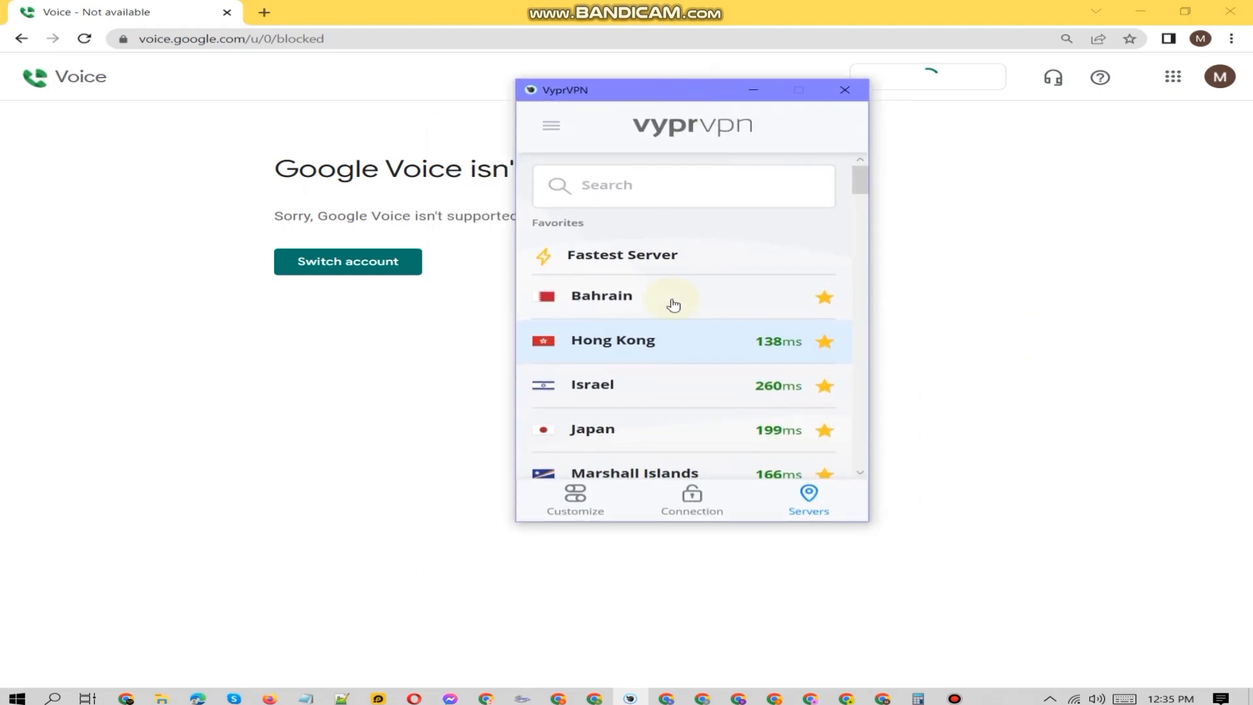
pyautogui.click(659, 337)
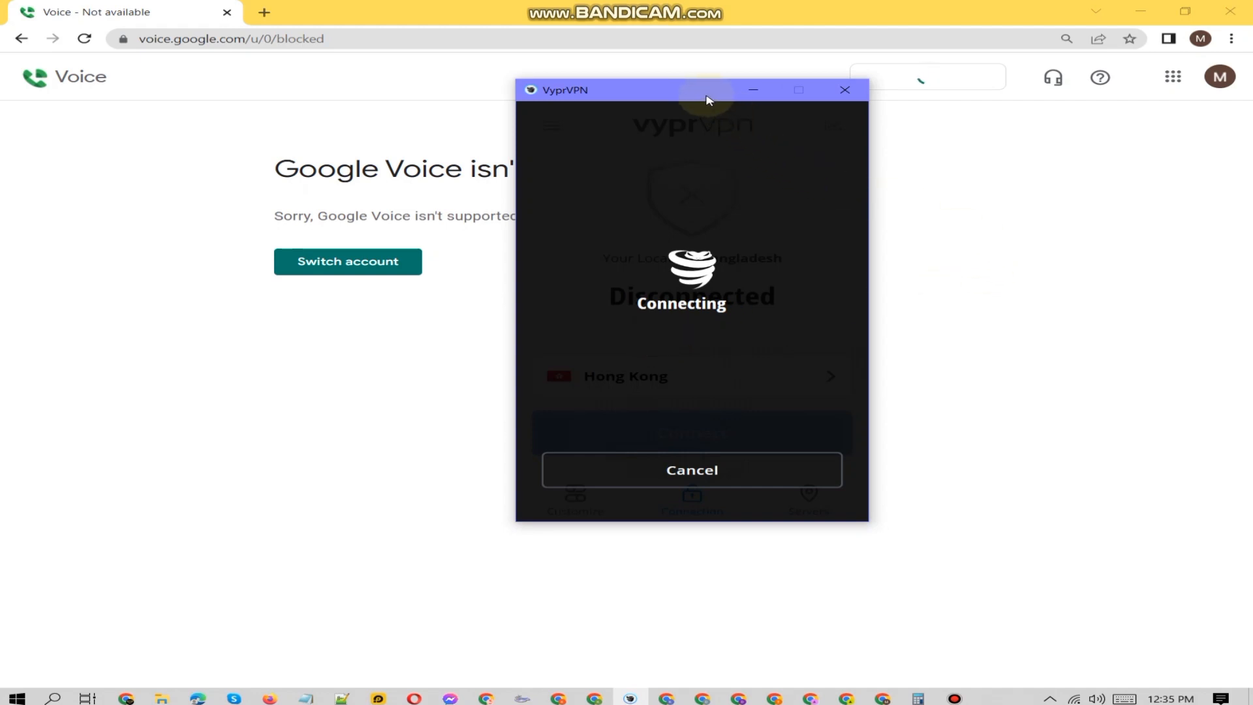
# - Move the VyprVPN window aside and reload the Google Voice page through the VPN
pyautogui.moveTo(702, 100); pyautogui.dragTo(642, 88)
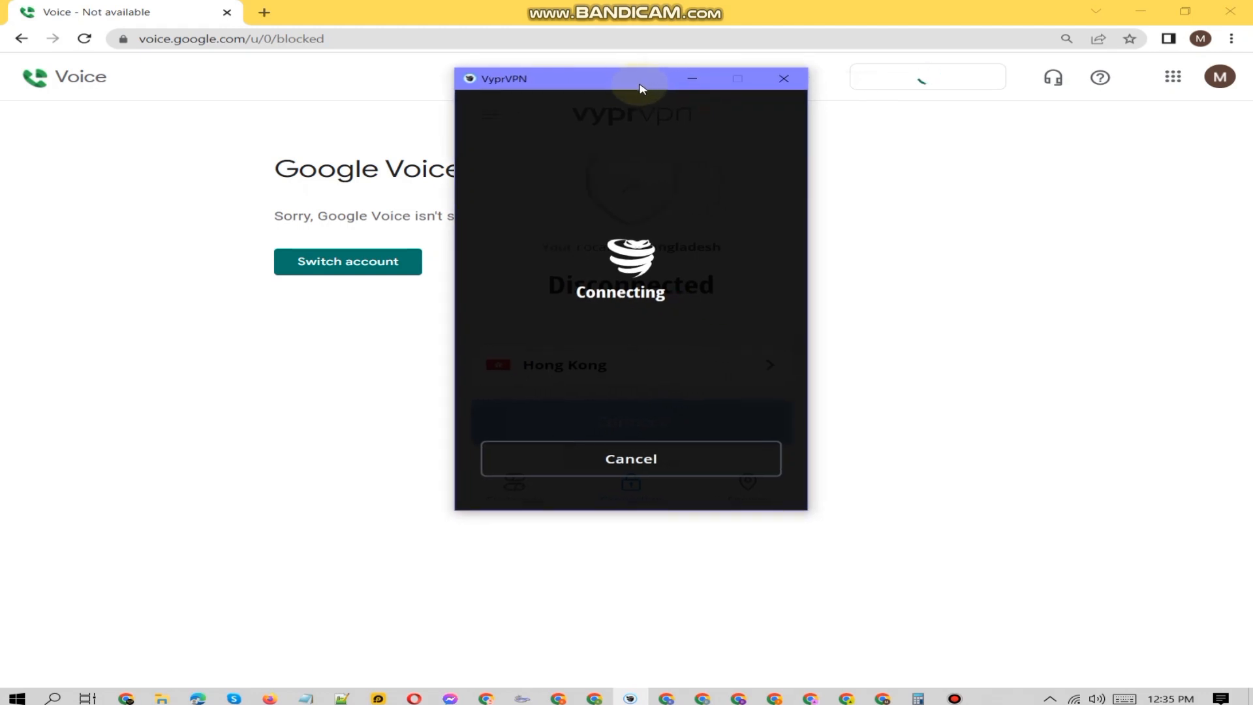
pyautogui.moveTo(642, 89); pyautogui.dragTo(937, 83)
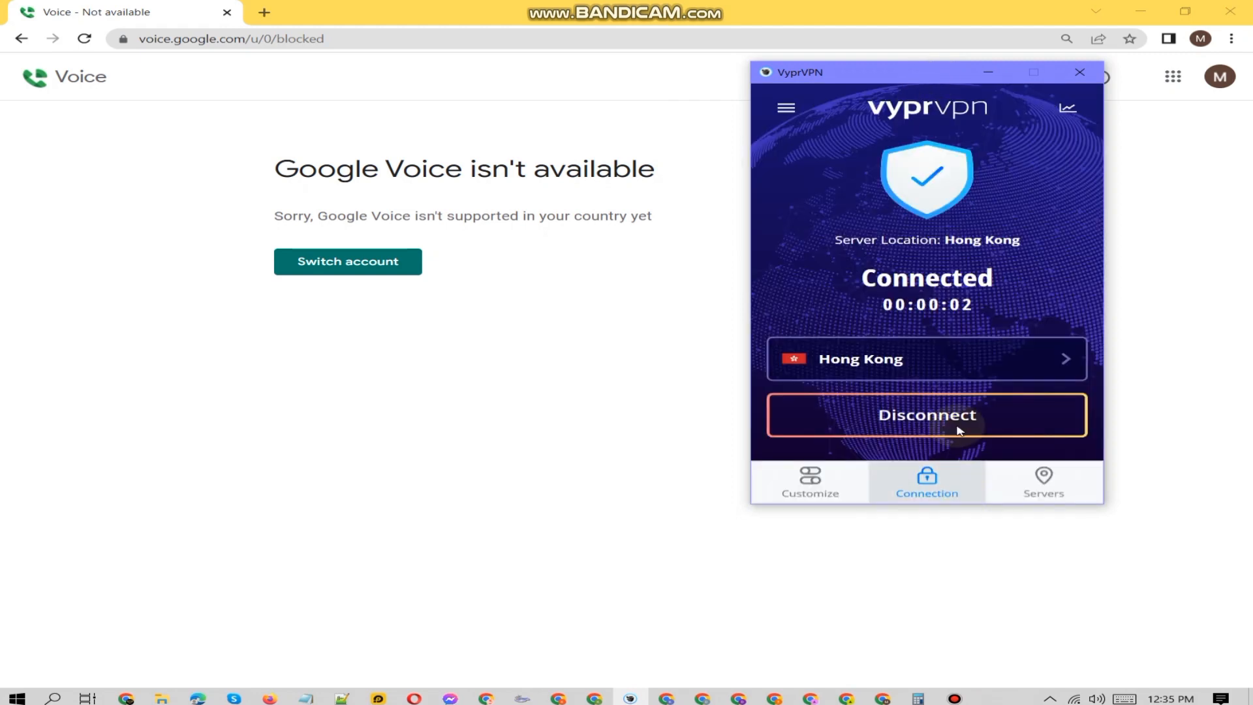
pyautogui.click(85, 39)
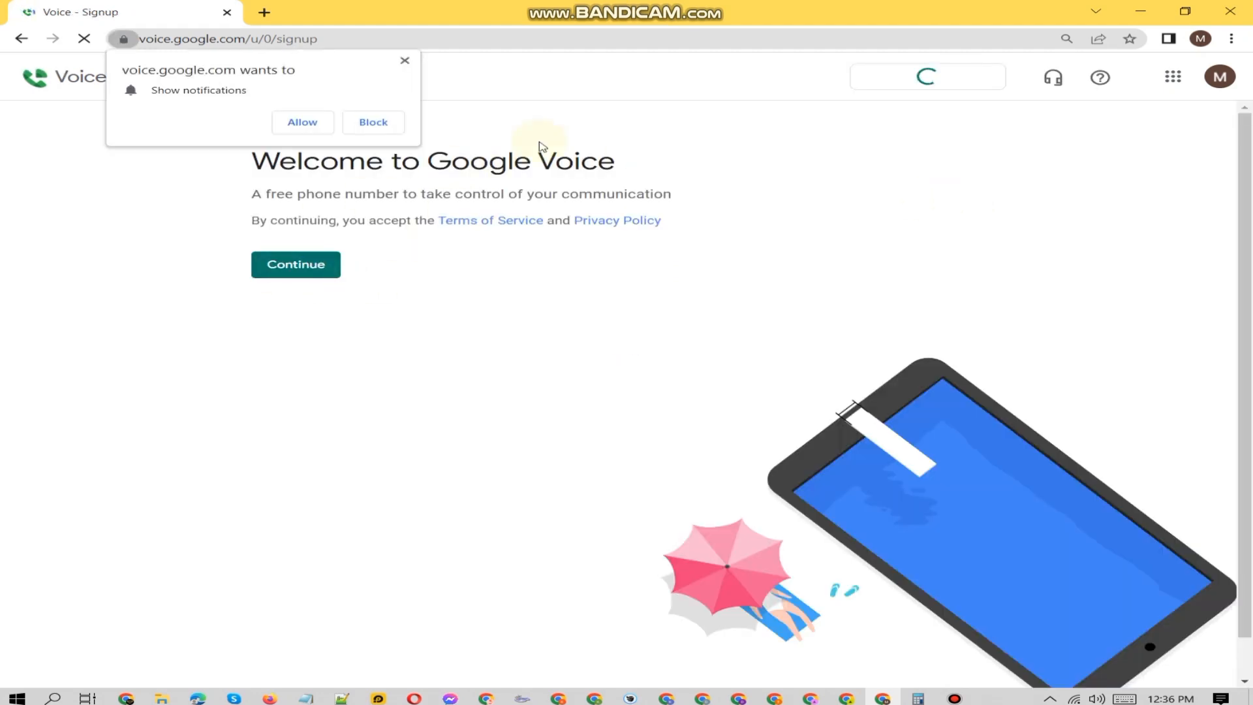
# - Dismiss the notifications prompt, continue past the welcome screen and choose Bountiful, UT
pyautogui.click(405, 61)
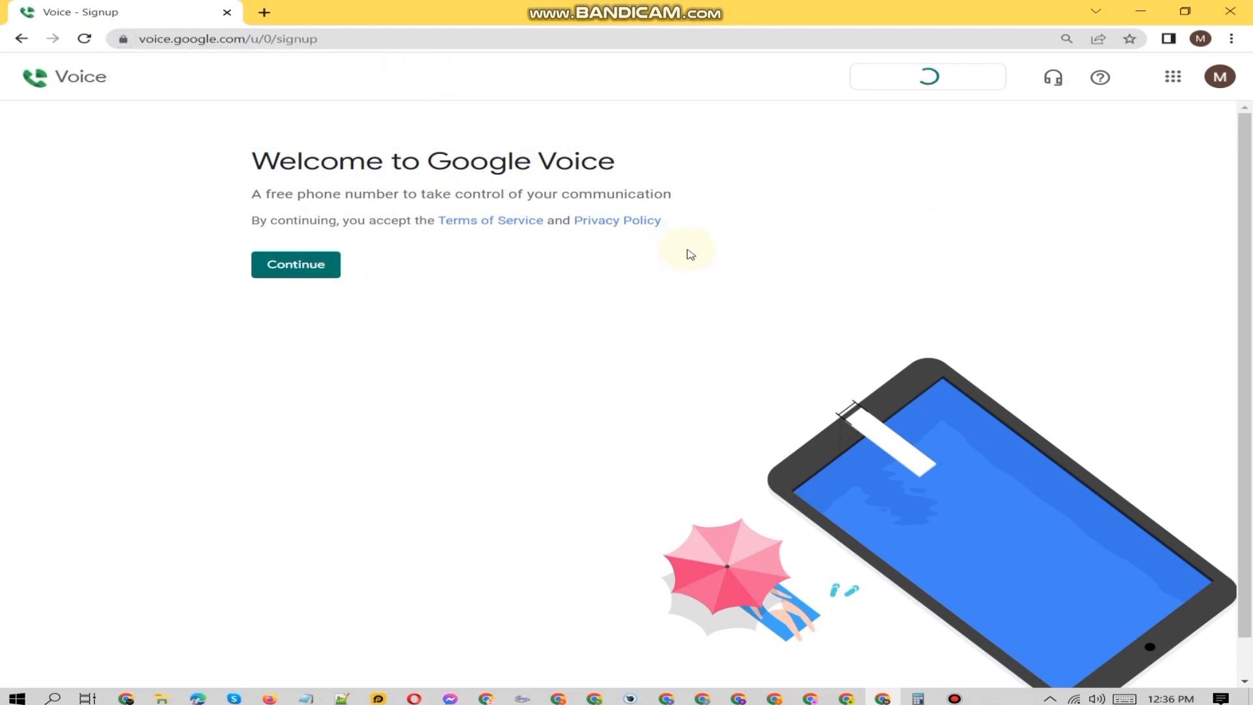
pyautogui.click(322, 271)
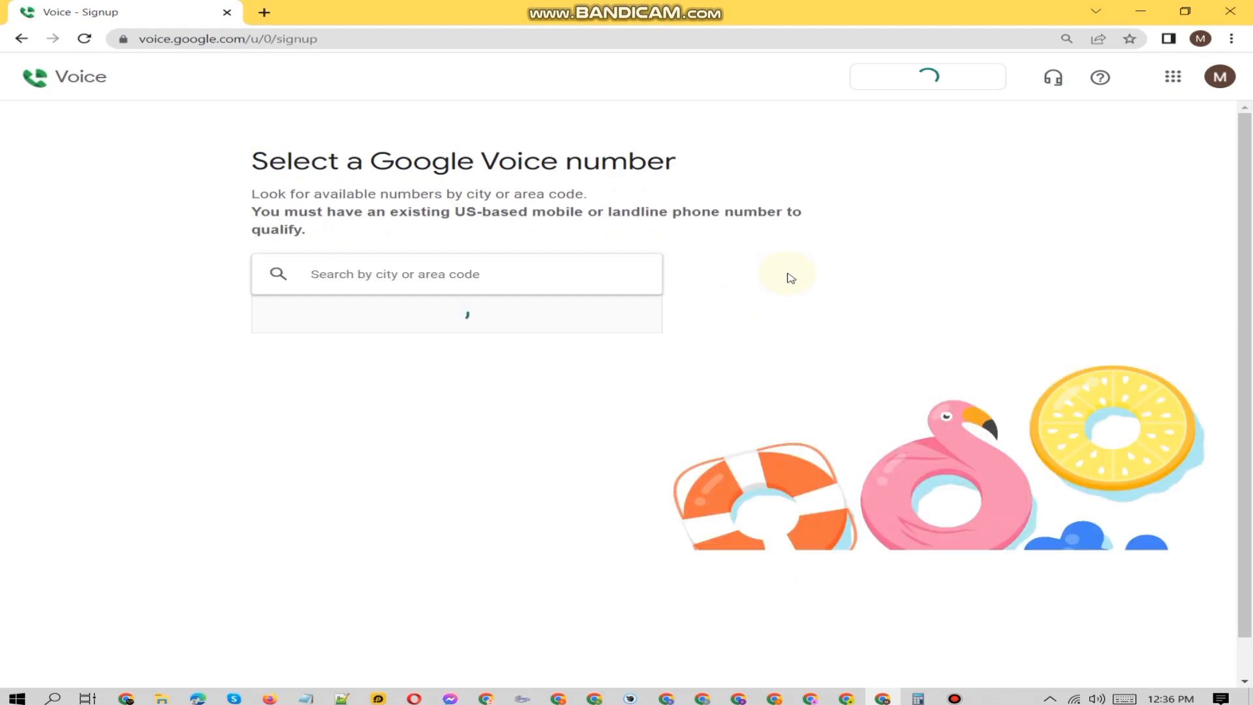
pyautogui.click(364, 325)
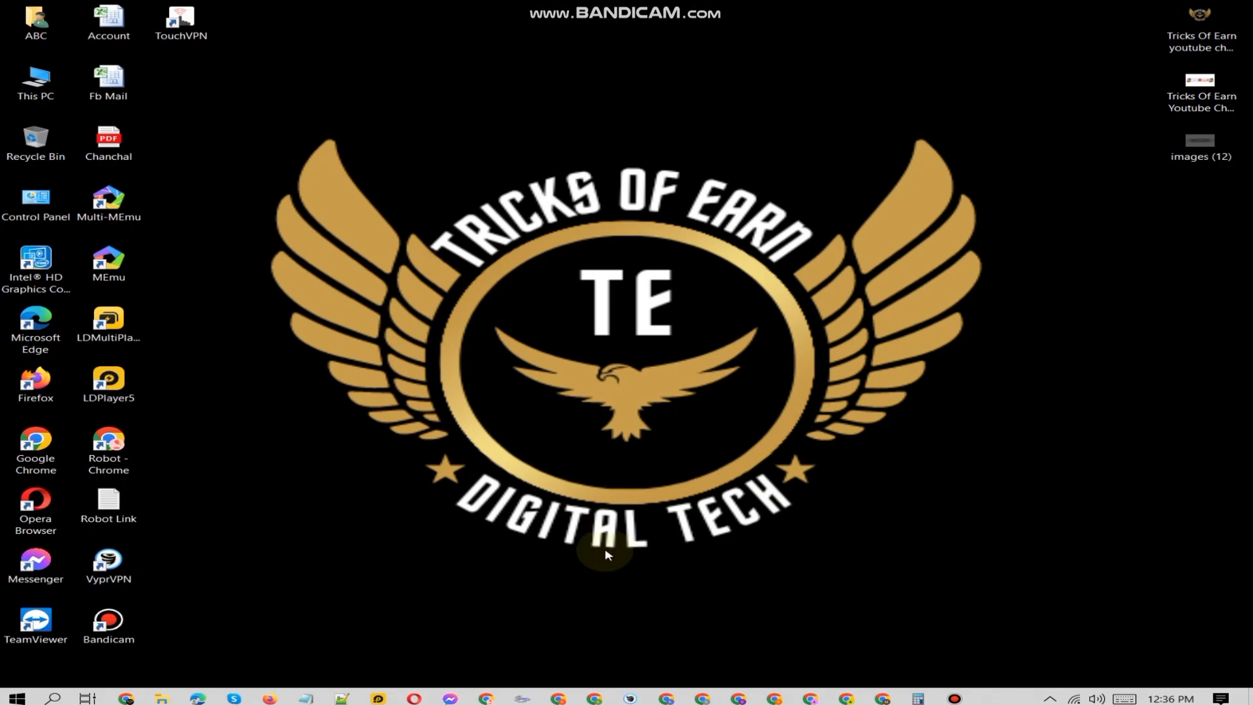
pyautogui.click(880, 698)
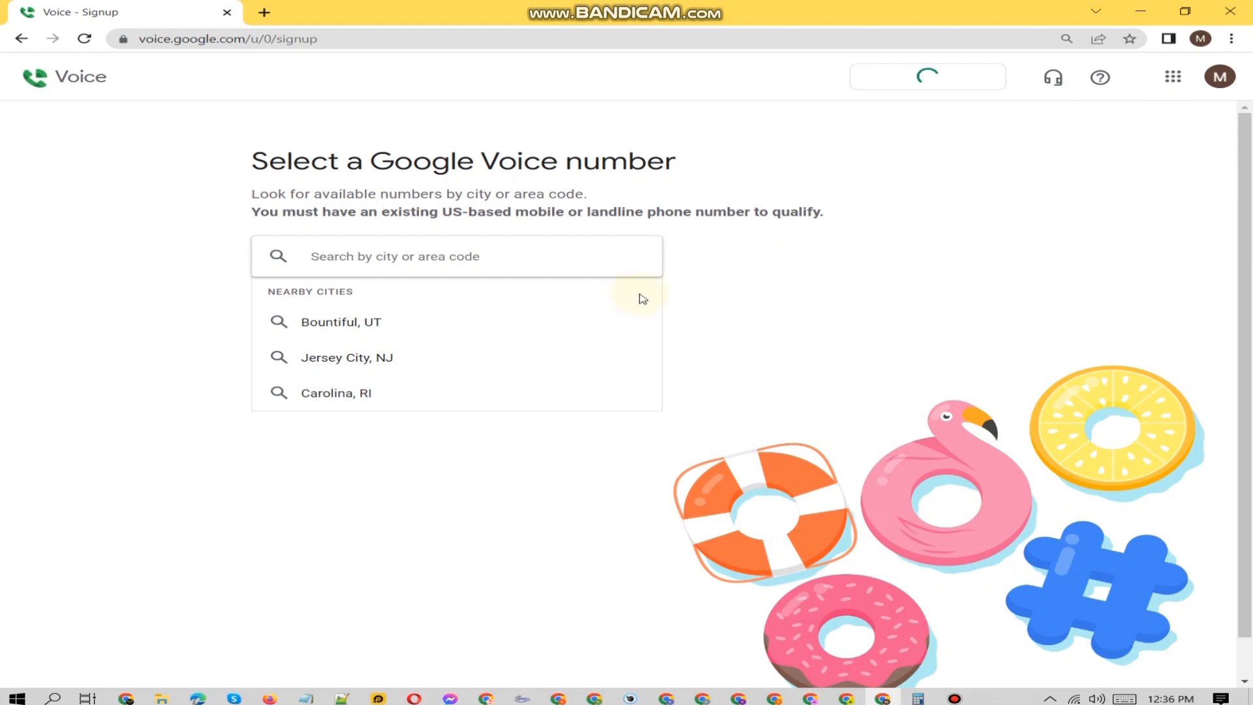
# - Copy the saved phone number from the Notepad note, then return to signup
pyautogui.click(377, 327)
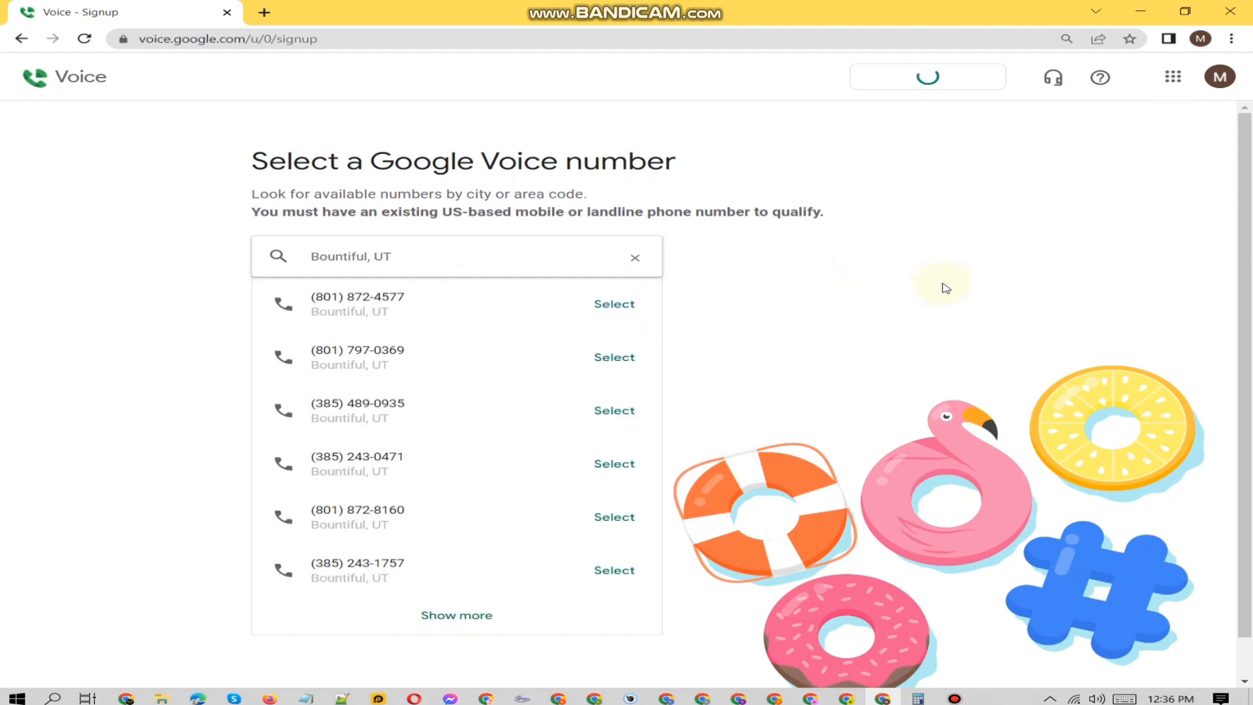
pyautogui.click(635, 257)
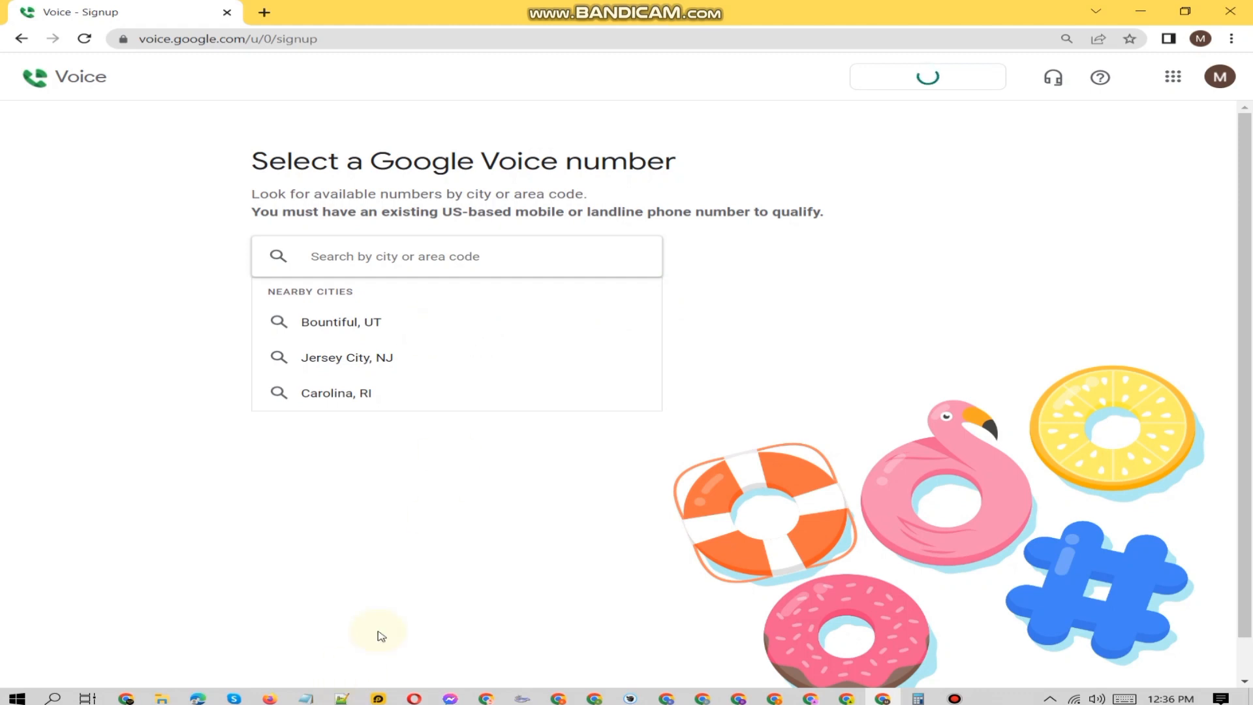
pyautogui.click(307, 698)
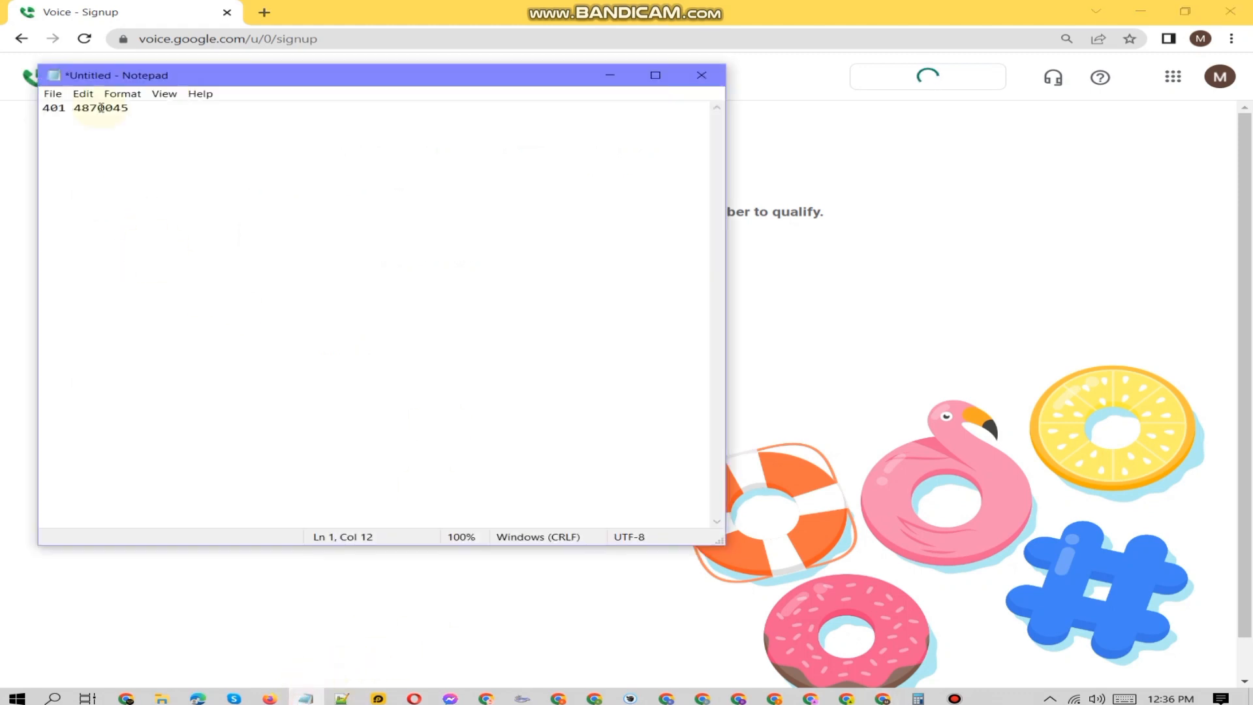
pyautogui.moveTo(155, 107); pyautogui.dragTo(32, 109)
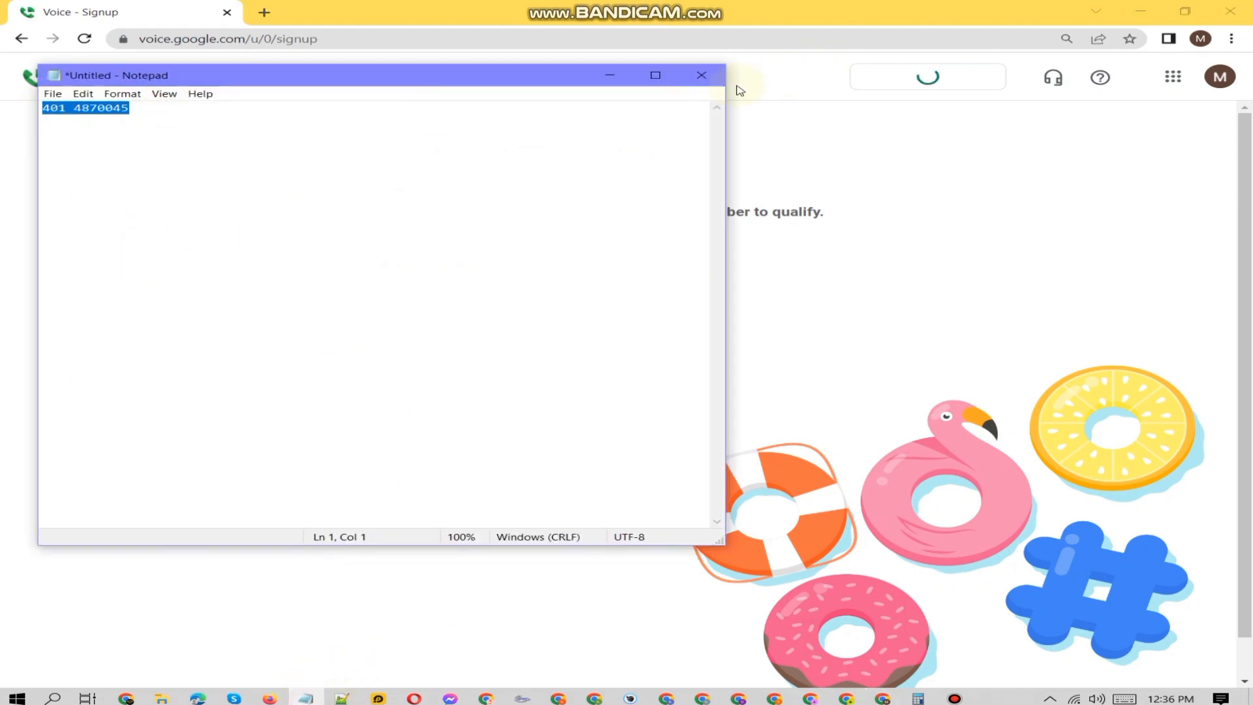
pyautogui.click(612, 77)
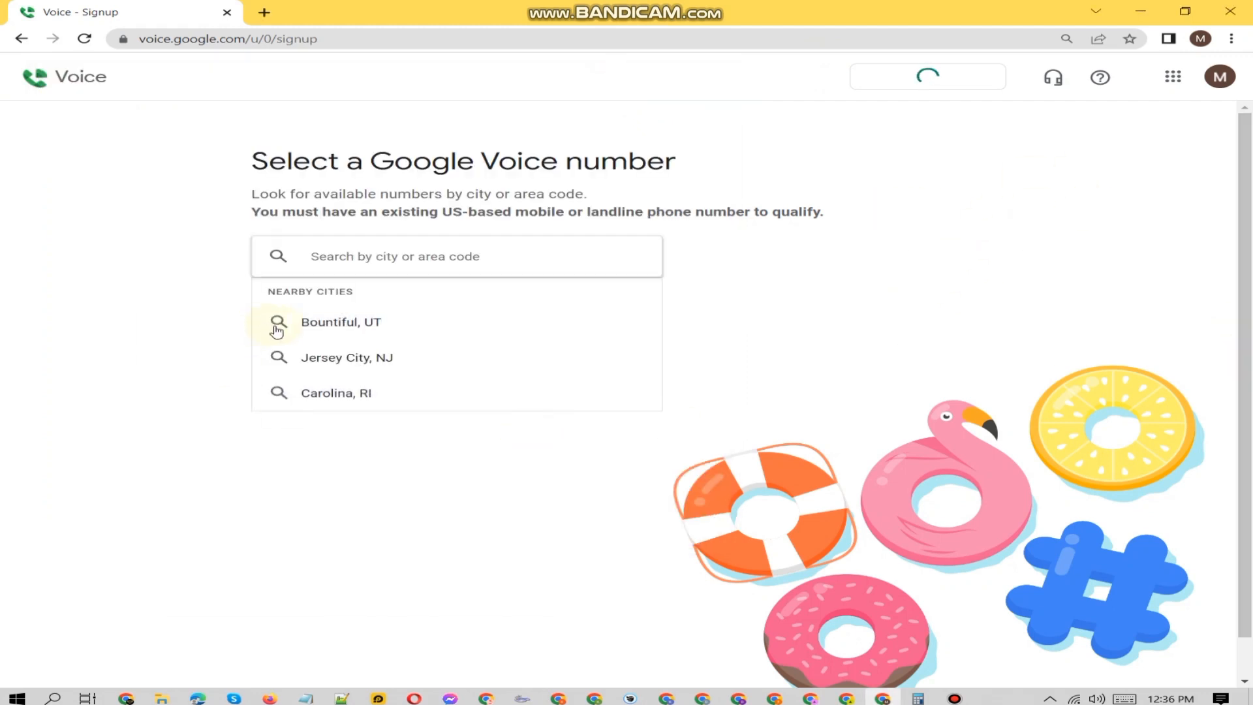
# - Claim a Bountiful, UT number from the expanded list and start verifying an existing phone
pyautogui.click(361, 326)
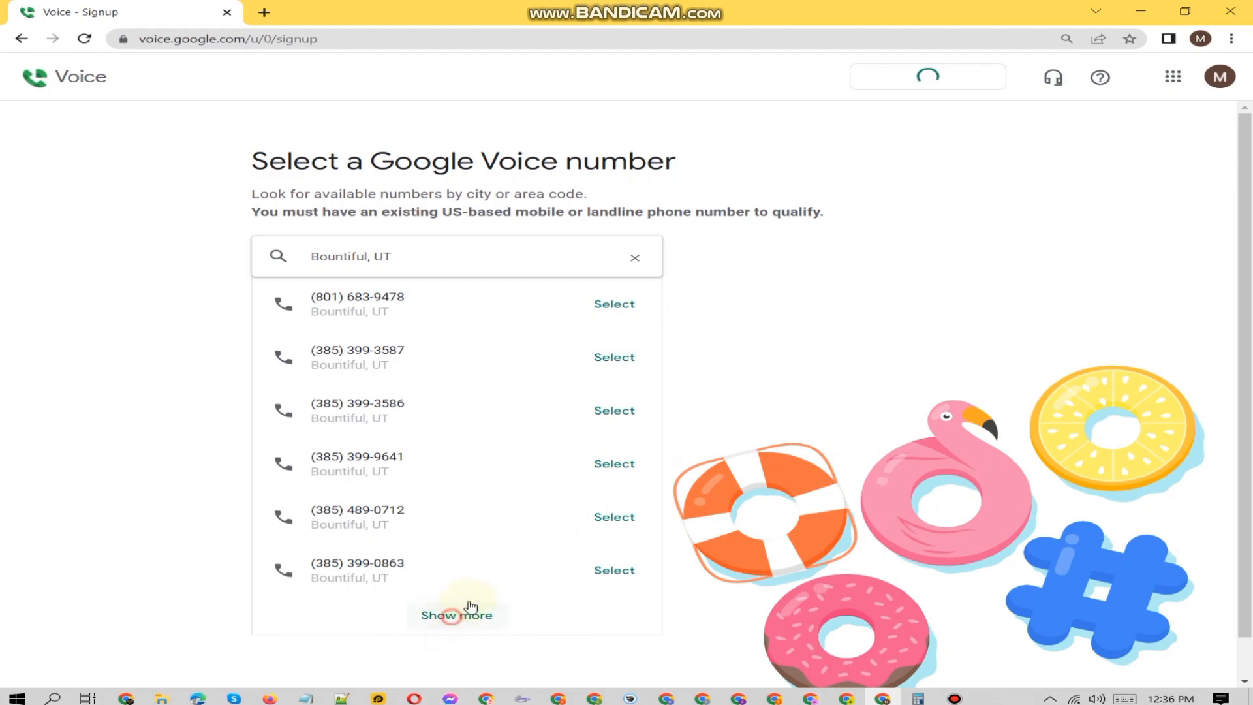
pyautogui.click(460, 612)
pyautogui.scroll(-3, 590, 483)
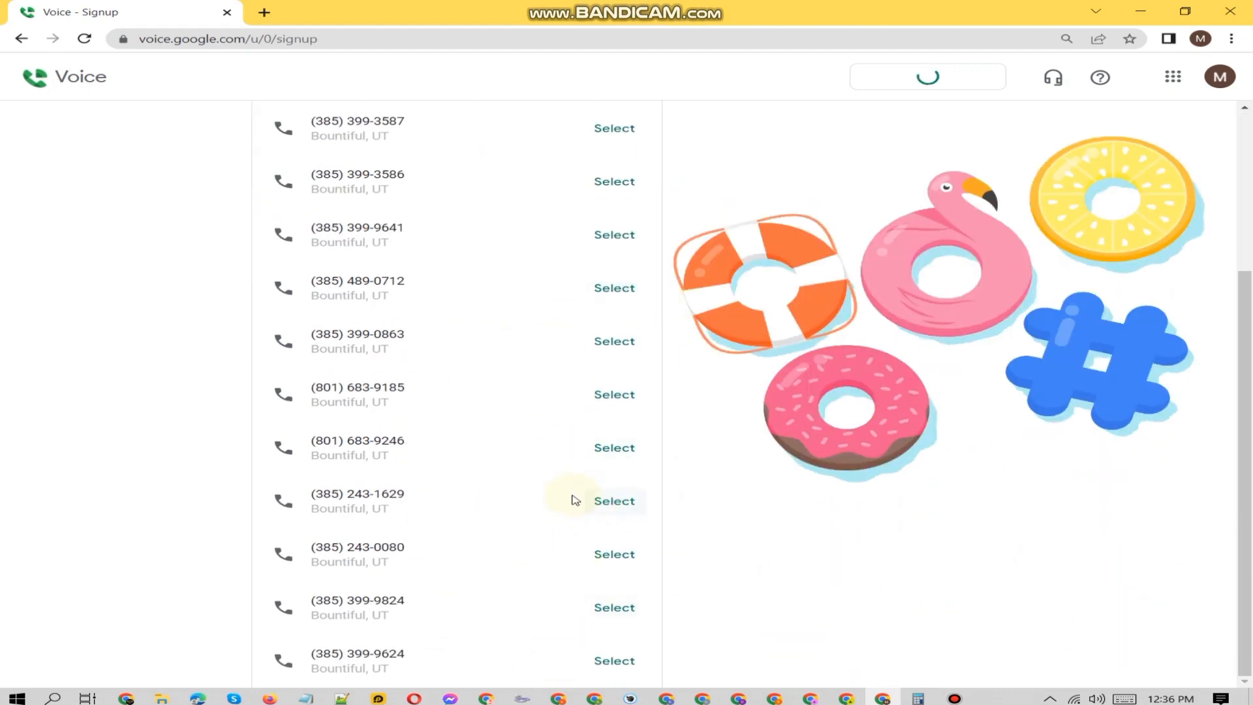
pyautogui.click(613, 556)
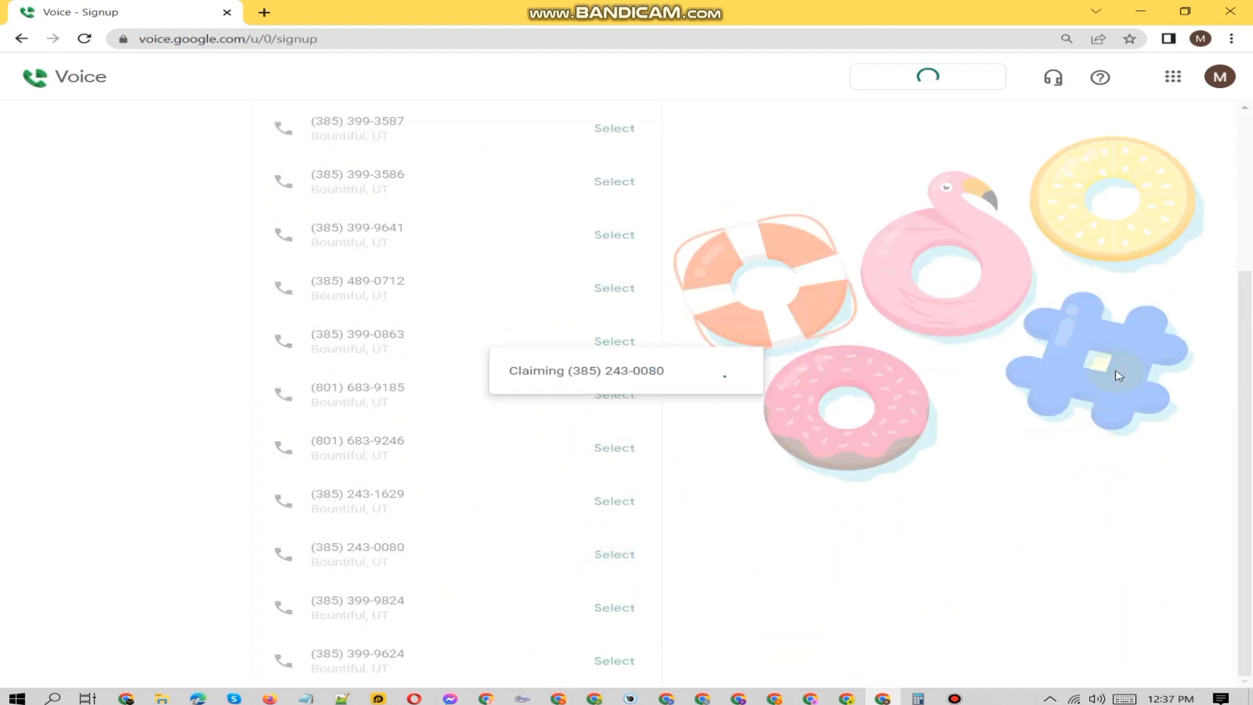
pyautogui.click(299, 251)
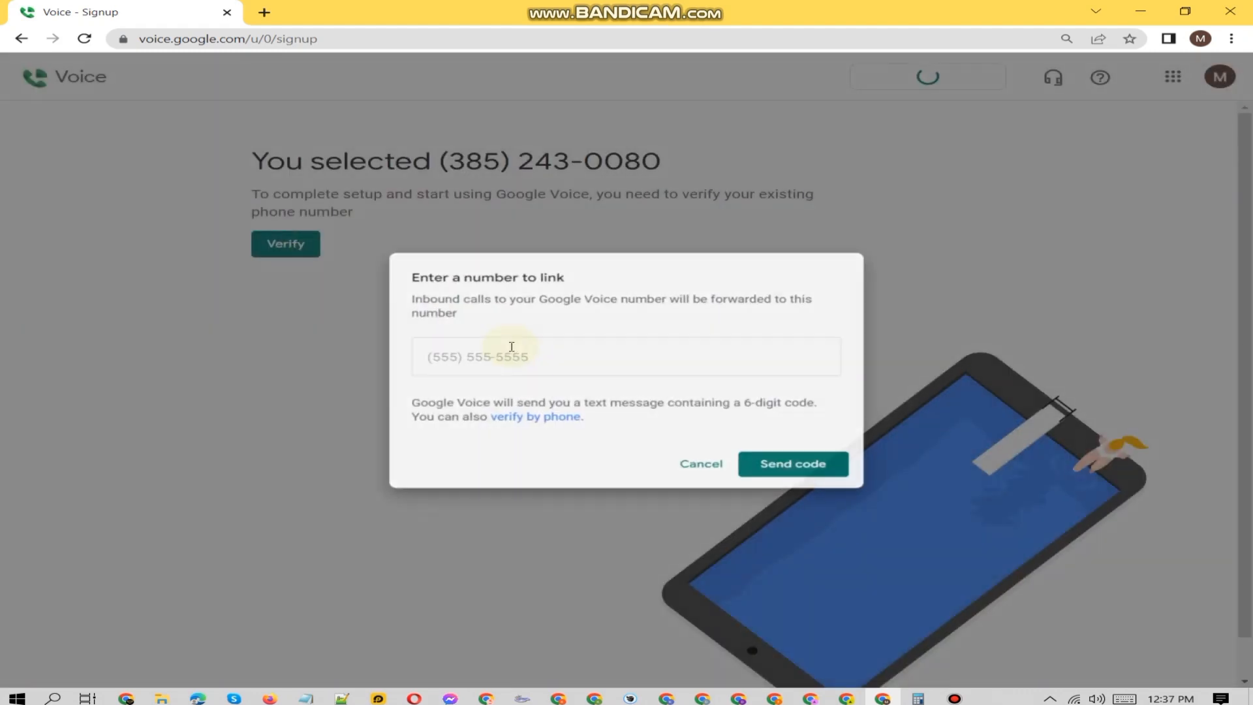
# - Paste the saved phone number to link and send it a verification code
pyautogui.click(515, 351)
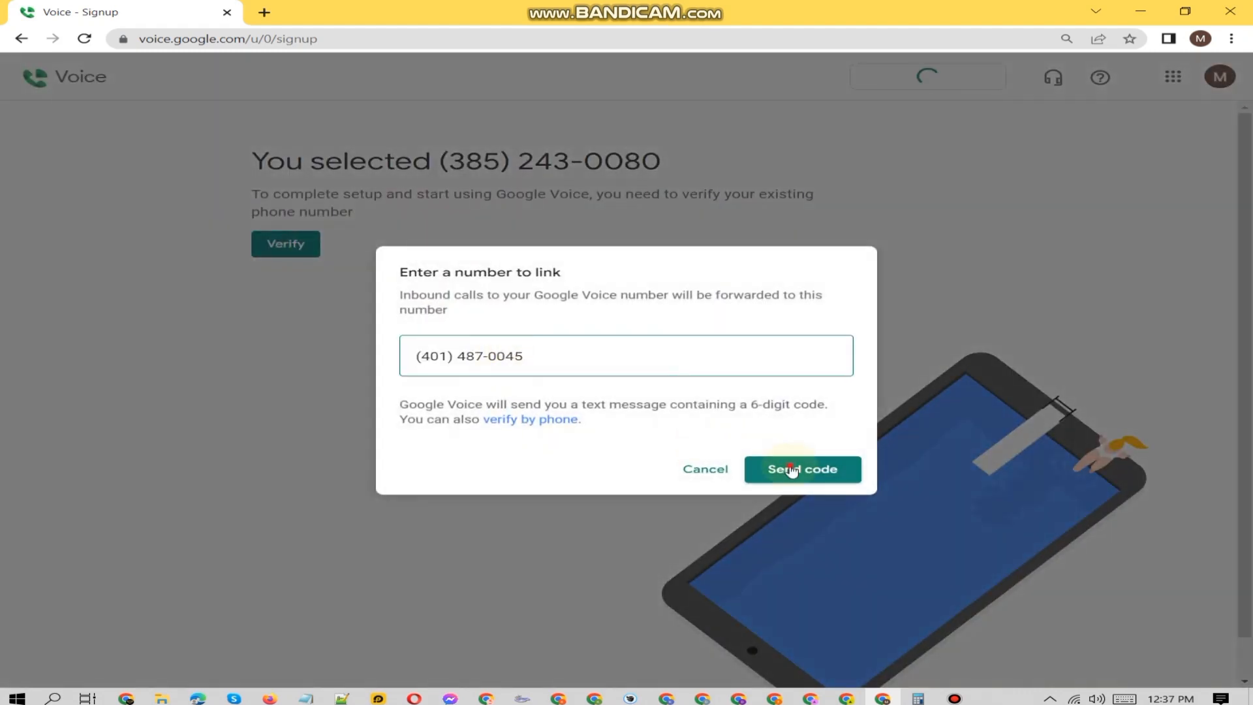
pyautogui.click(792, 468)
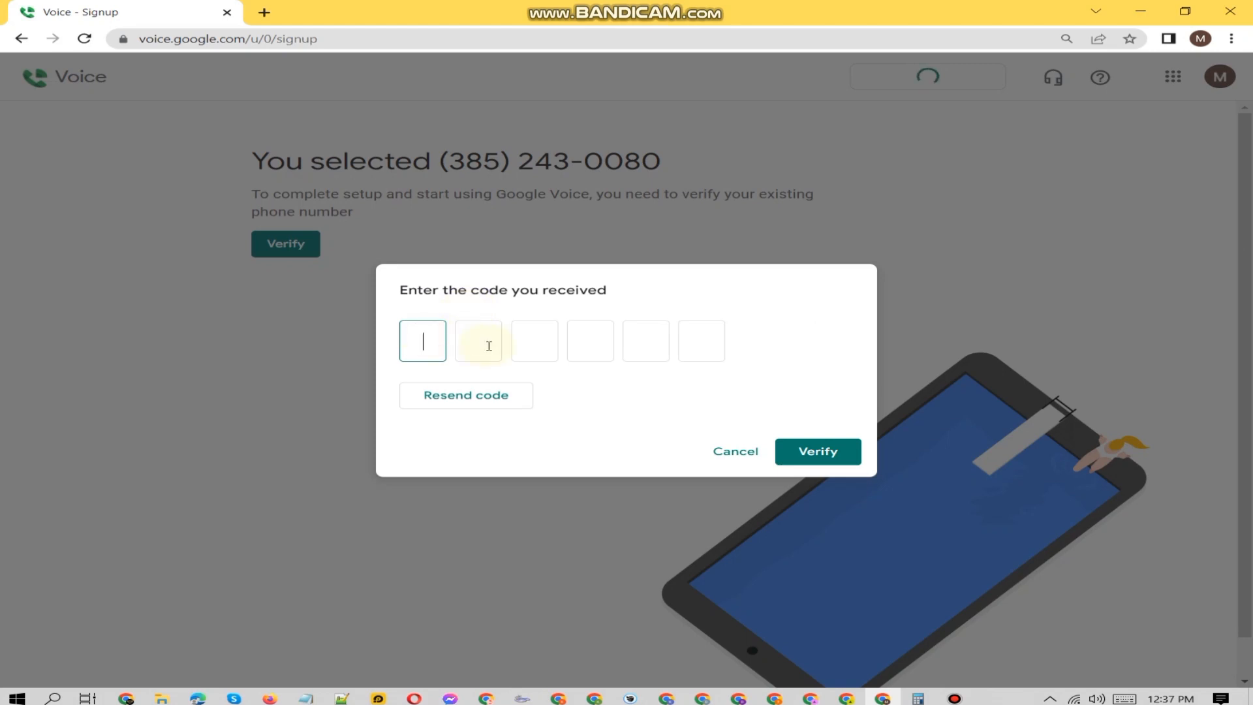
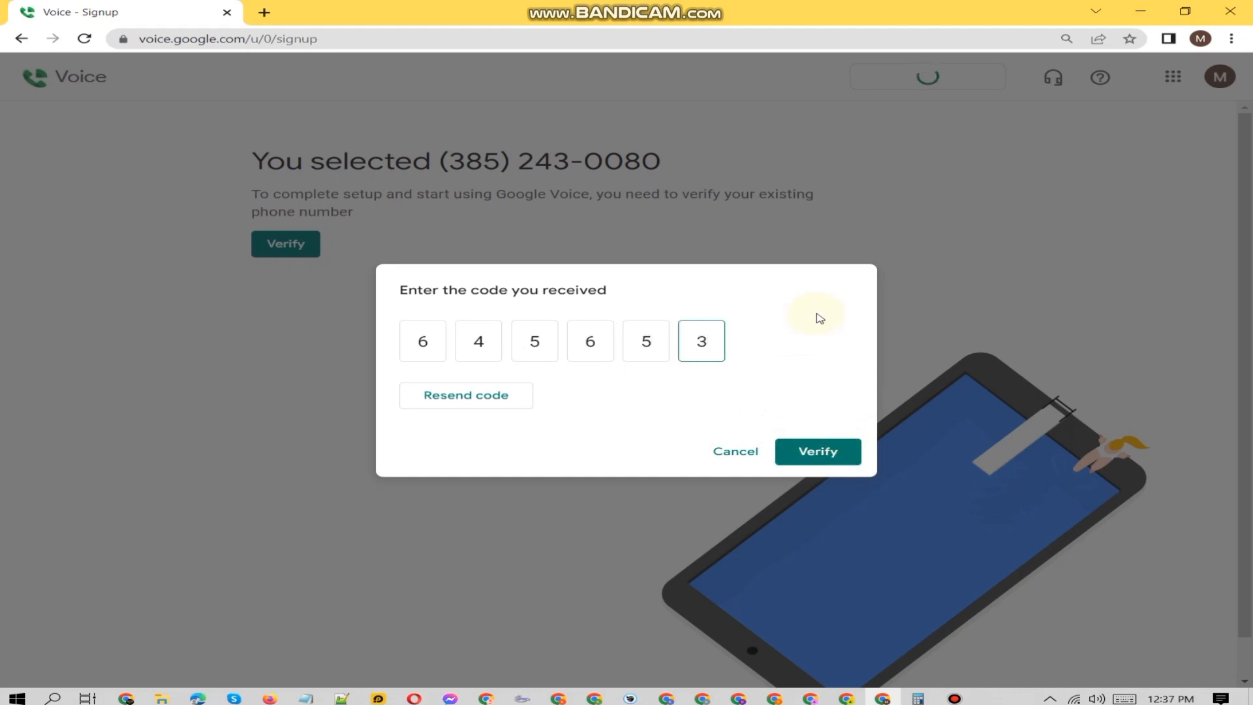
# - Enter the received verification code and submit it
pyautogui.click(820, 454)
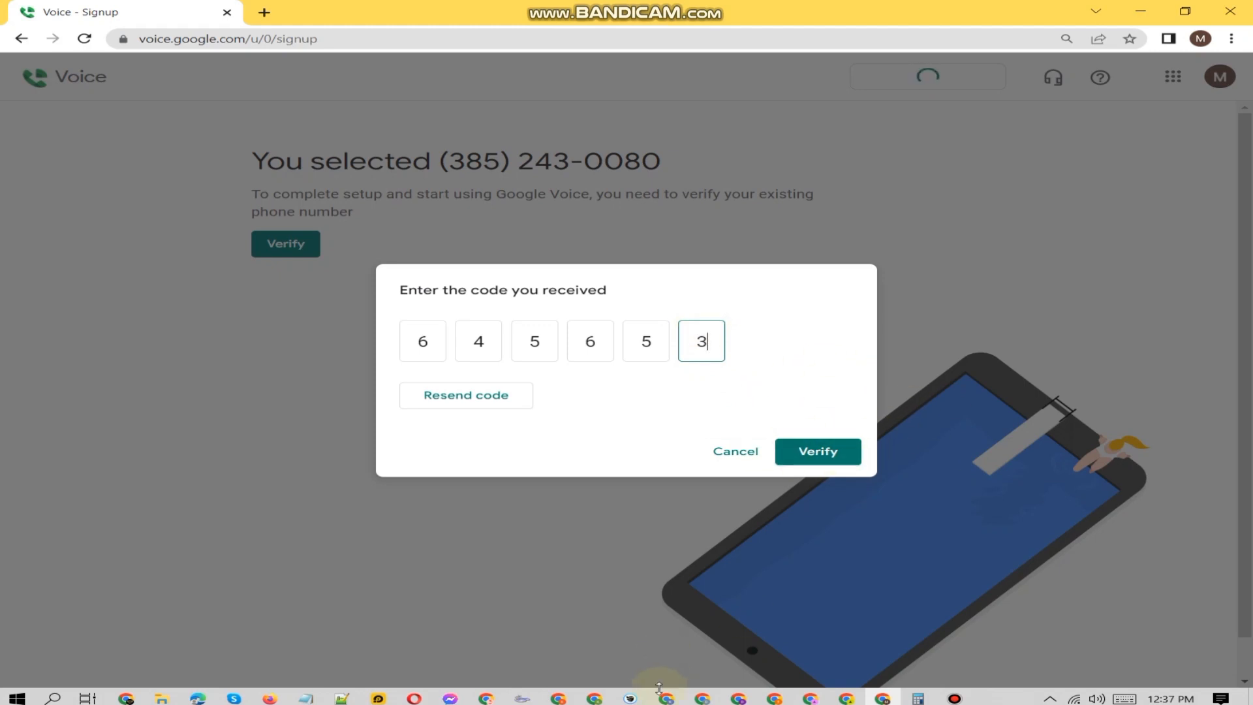
pyautogui.click(629, 698)
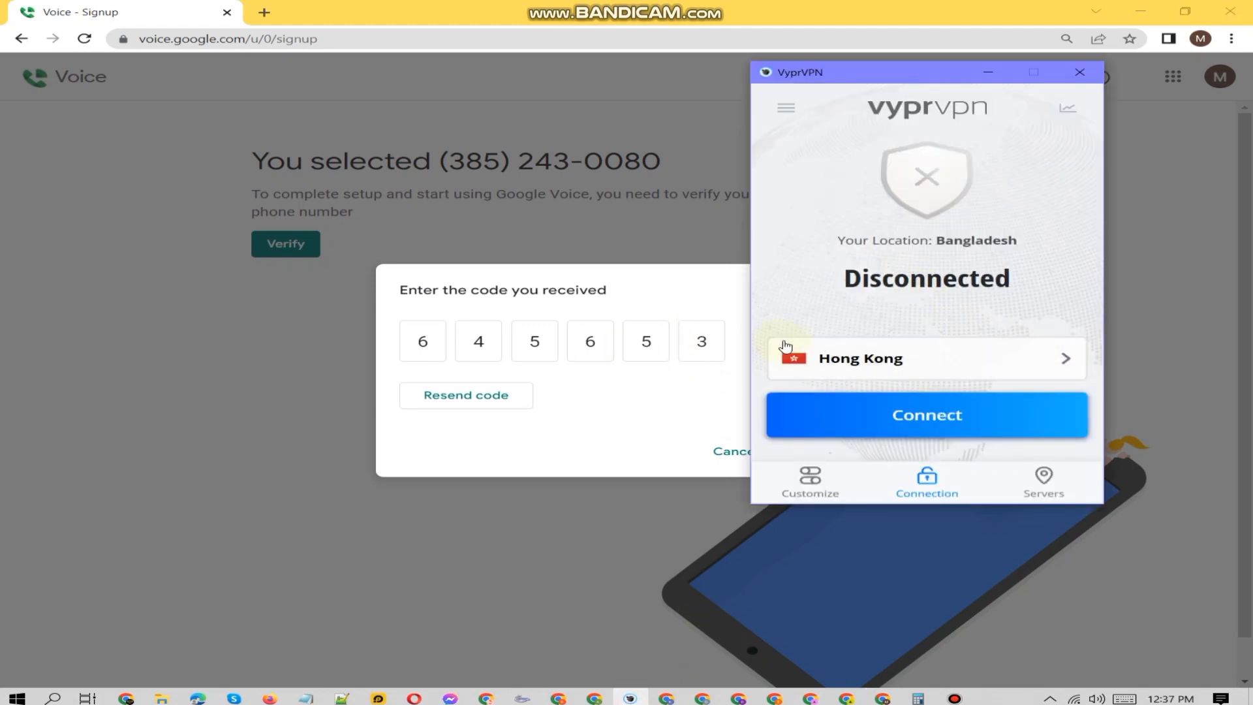
# - Reconnect VyprVPN to Hong Kong, move its window aside, and return to the Voice verification page
pyautogui.click(1066, 362)
pyautogui.click(899, 323)
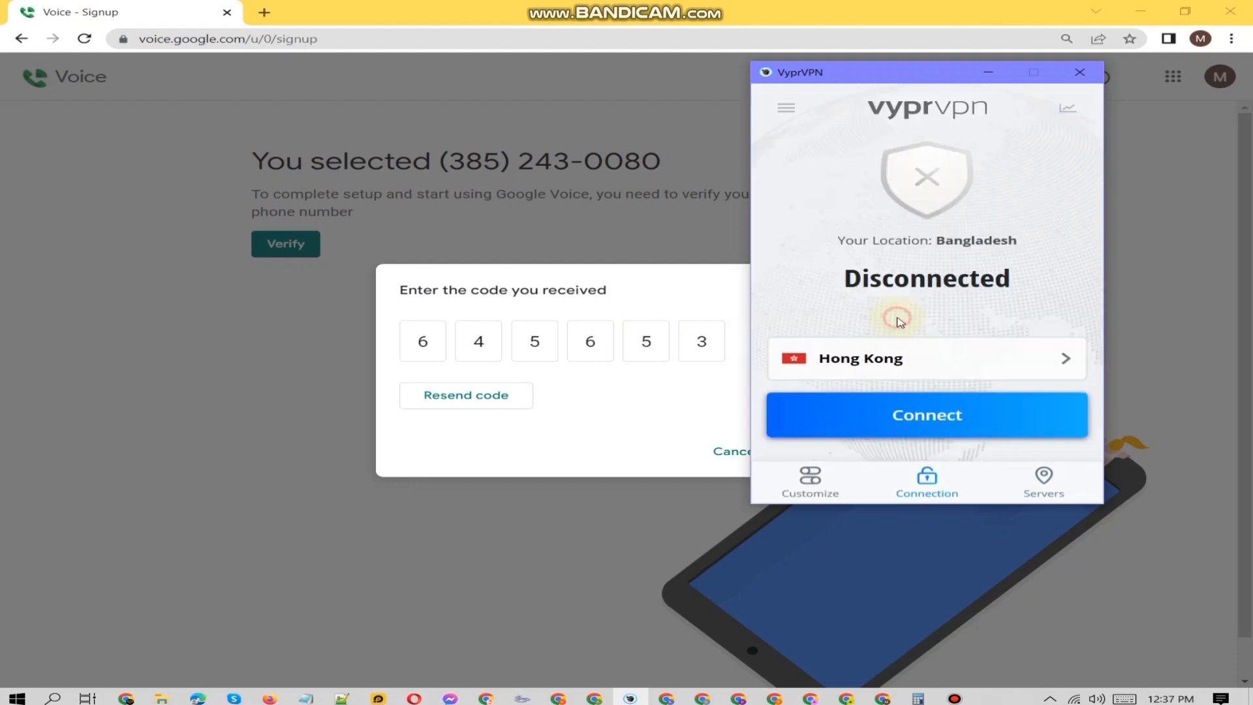
pyautogui.moveTo(932, 82); pyautogui.dragTo(1051, 76)
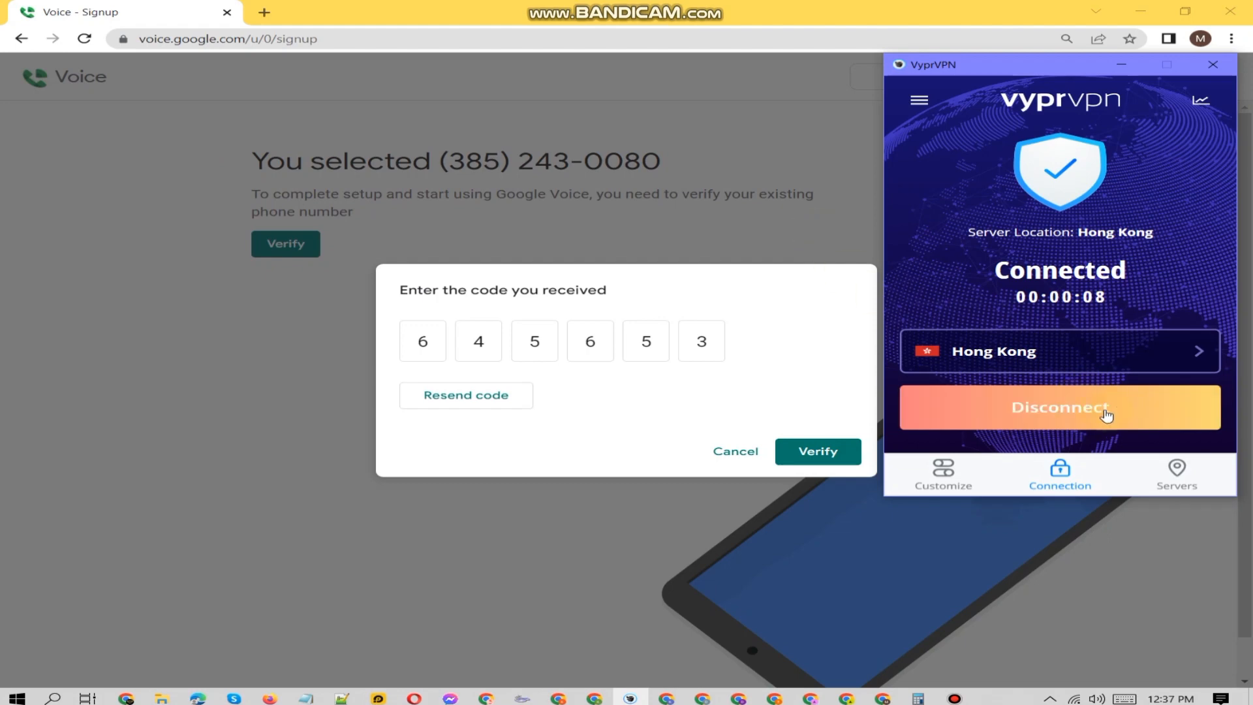
pyautogui.click(735, 450)
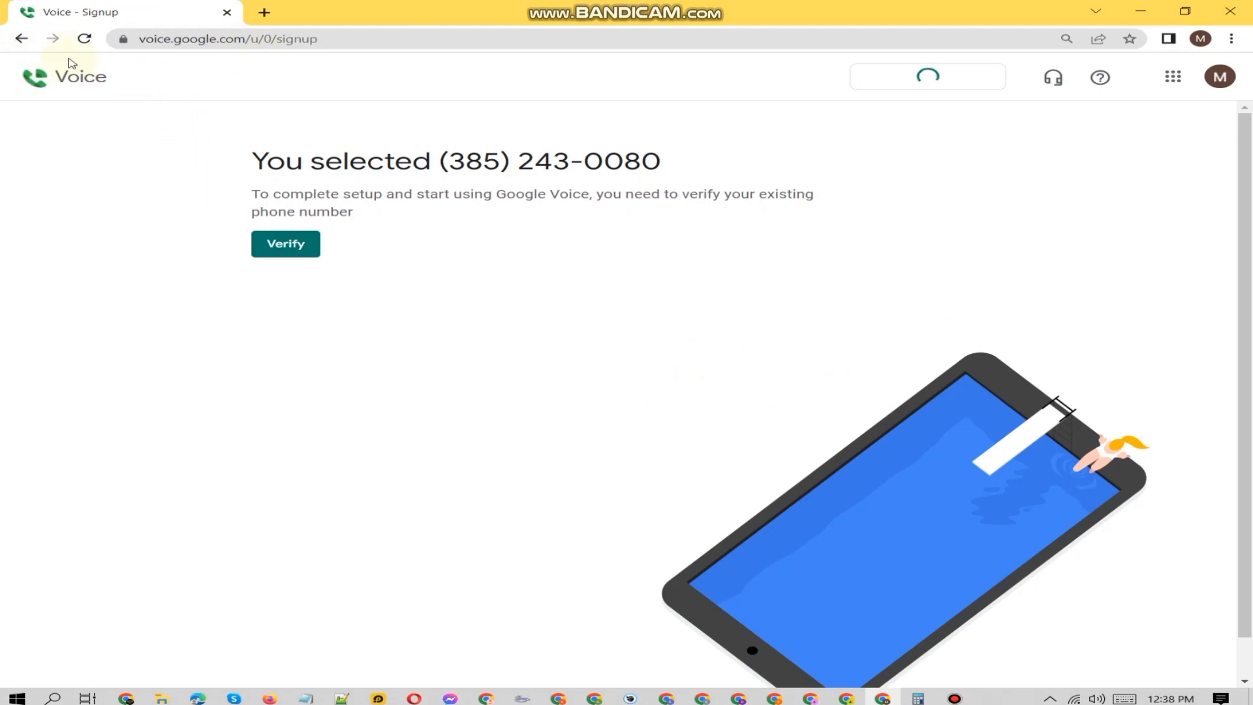
# - Go back, dismiss the notification prompt and popup, and choose Get a number in Settings
pyautogui.click(22, 38)
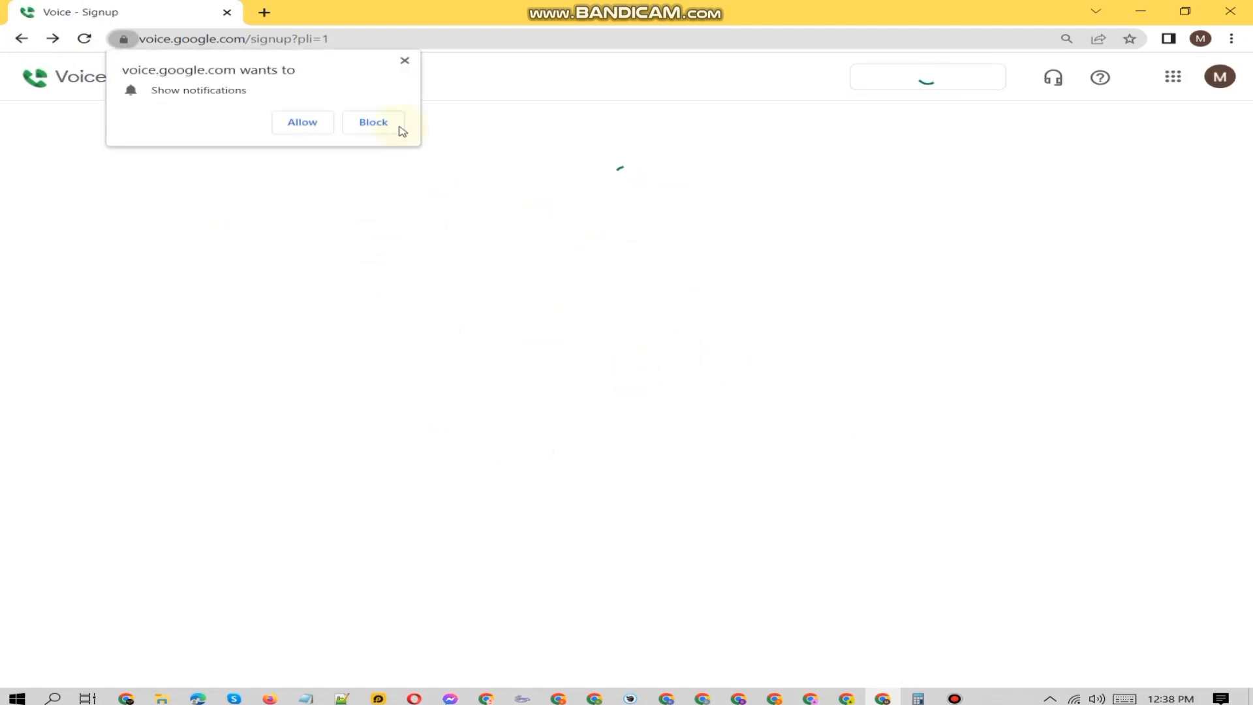
pyautogui.click(405, 60)
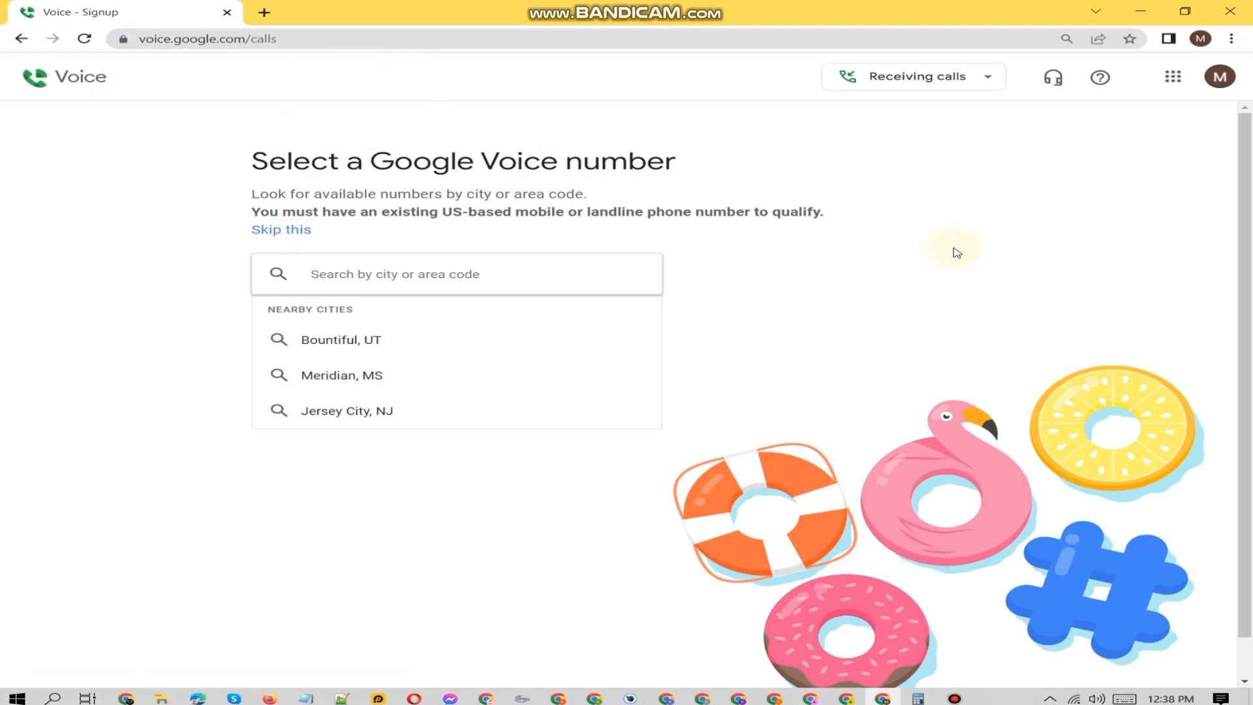
pyautogui.click(1119, 120)
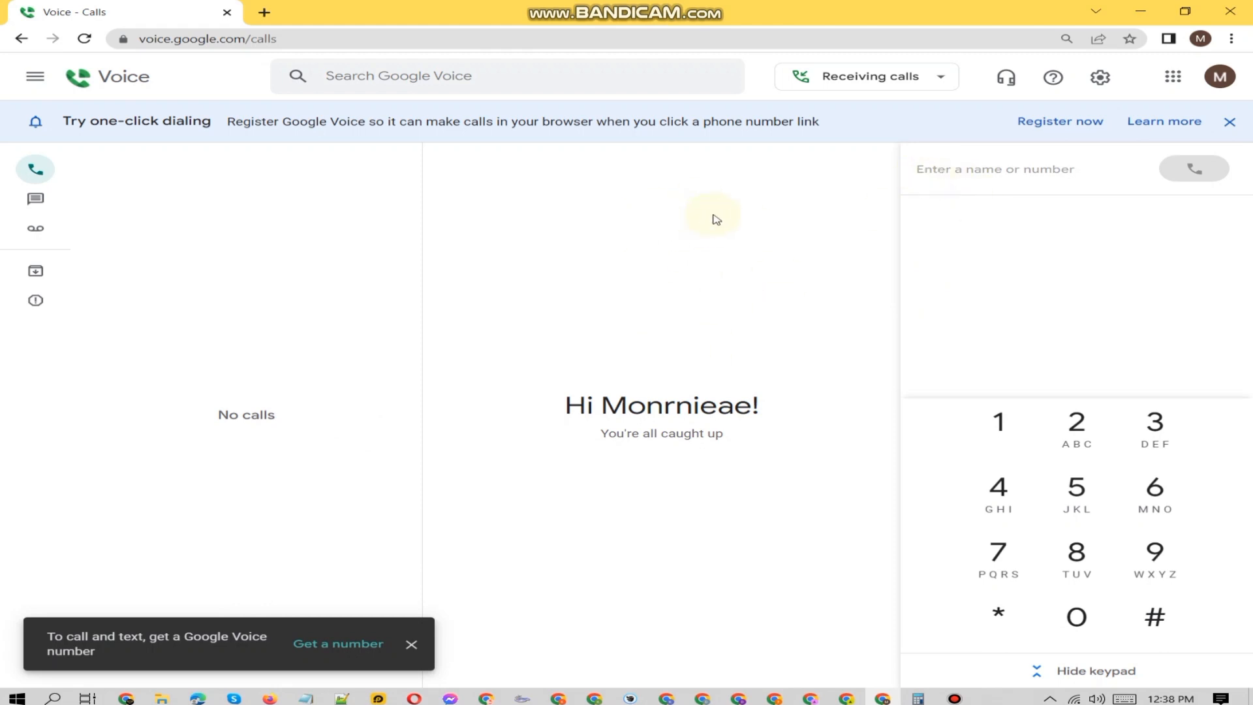
pyautogui.click(921, 171)
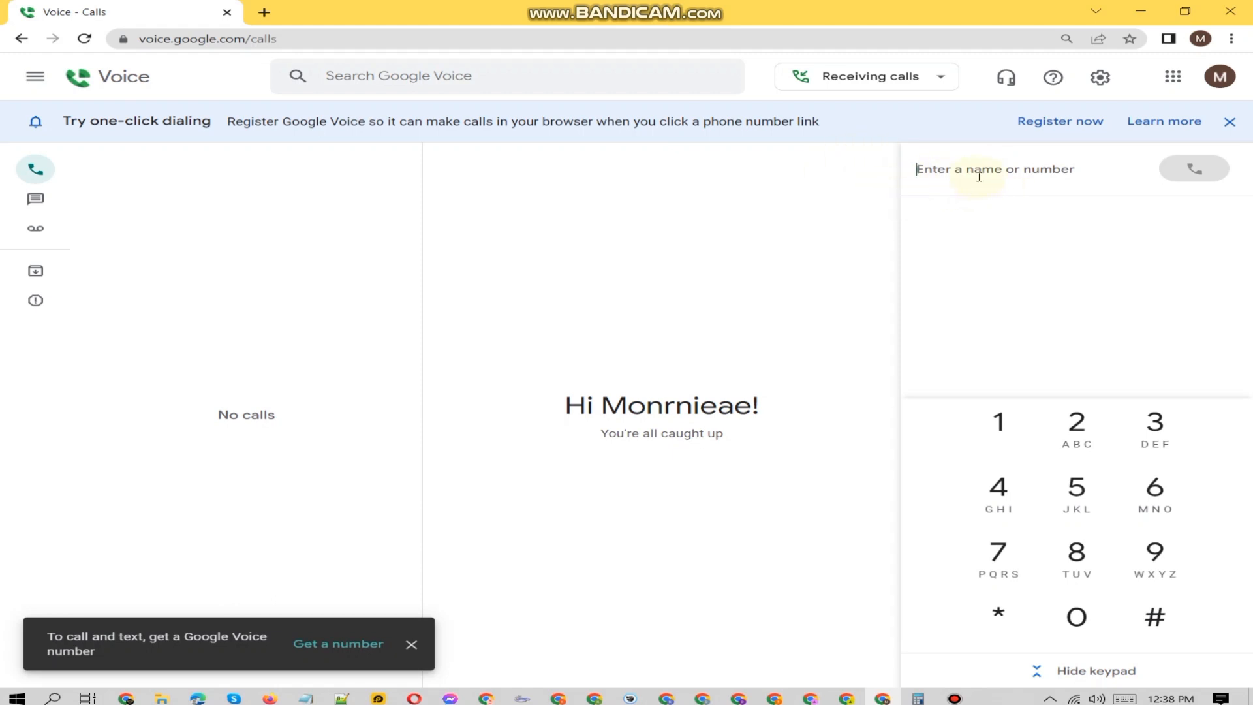
pyautogui.click(1100, 77)
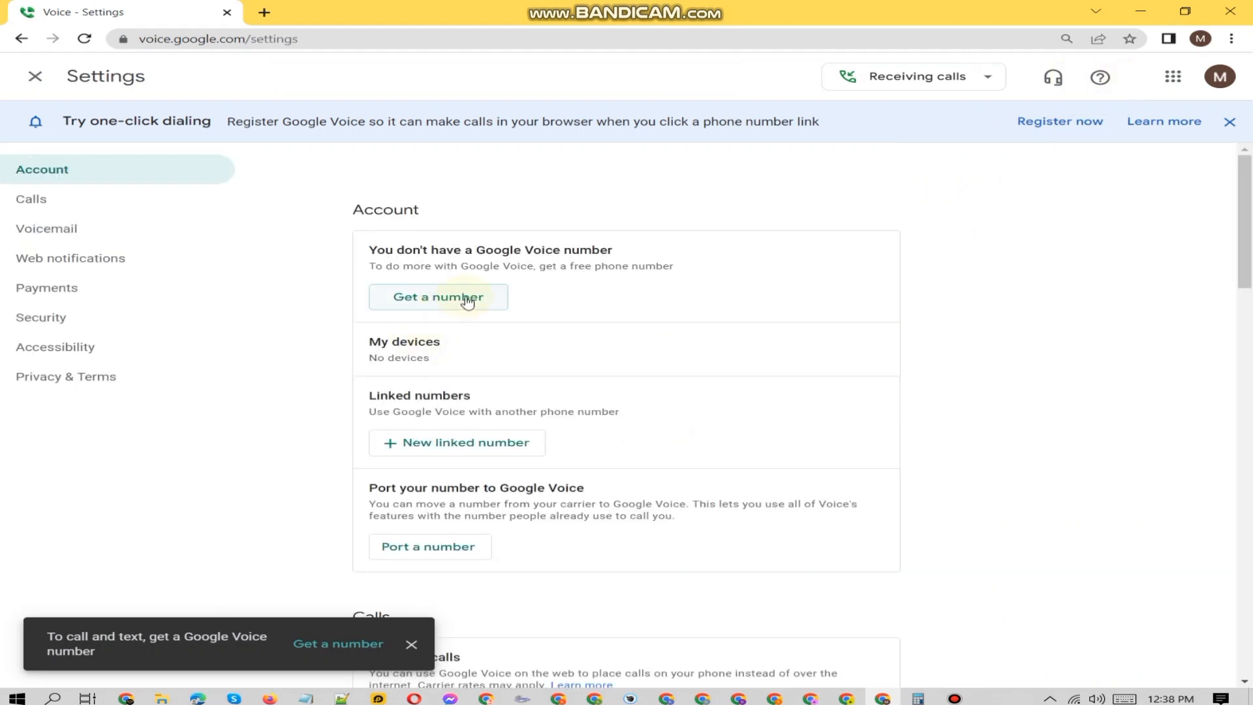
pyautogui.click(467, 299)
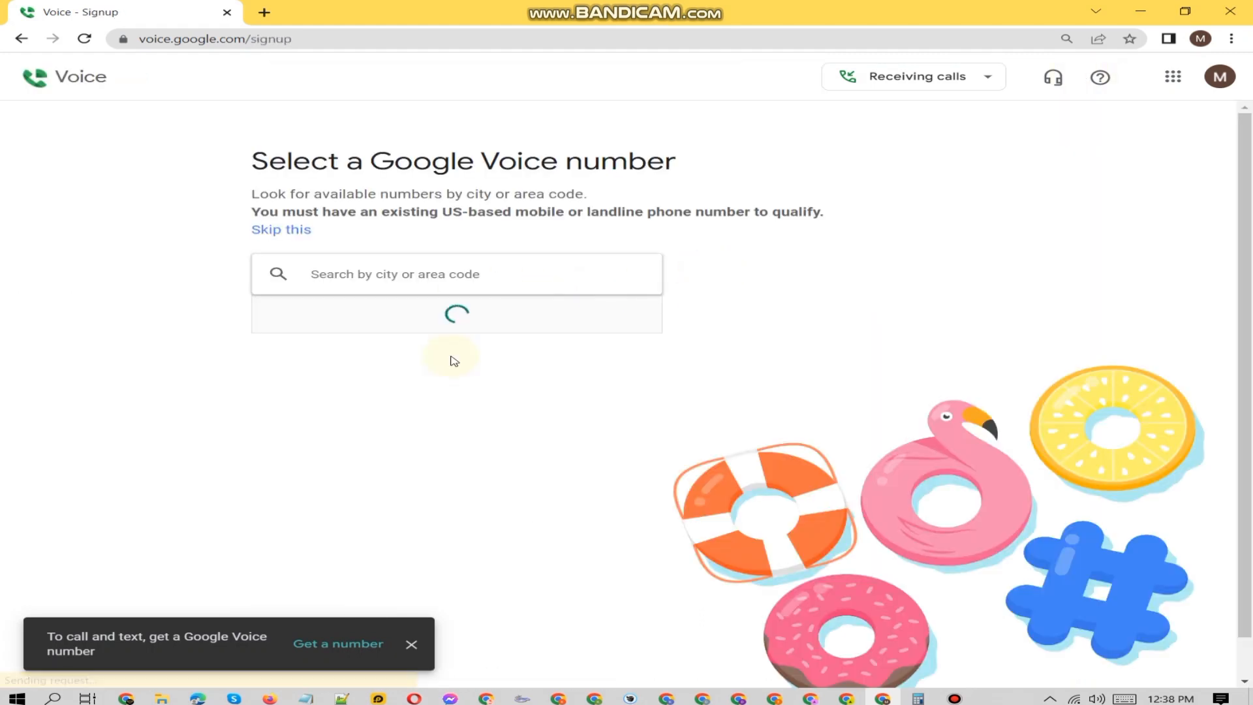
# - List Bountiful, UT numbers, load more results, dismiss the notice and scroll through them
pyautogui.click(411, 346)
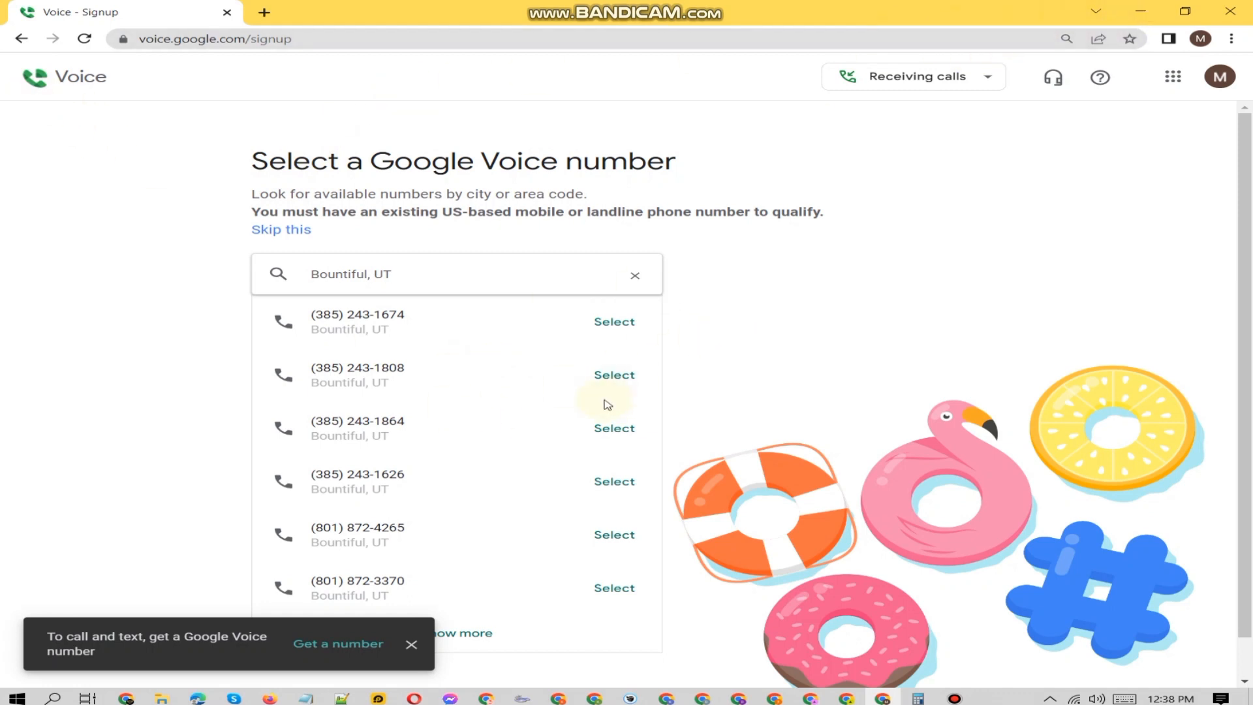
pyautogui.scroll(-1, 607, 405)
pyautogui.click(457, 590)
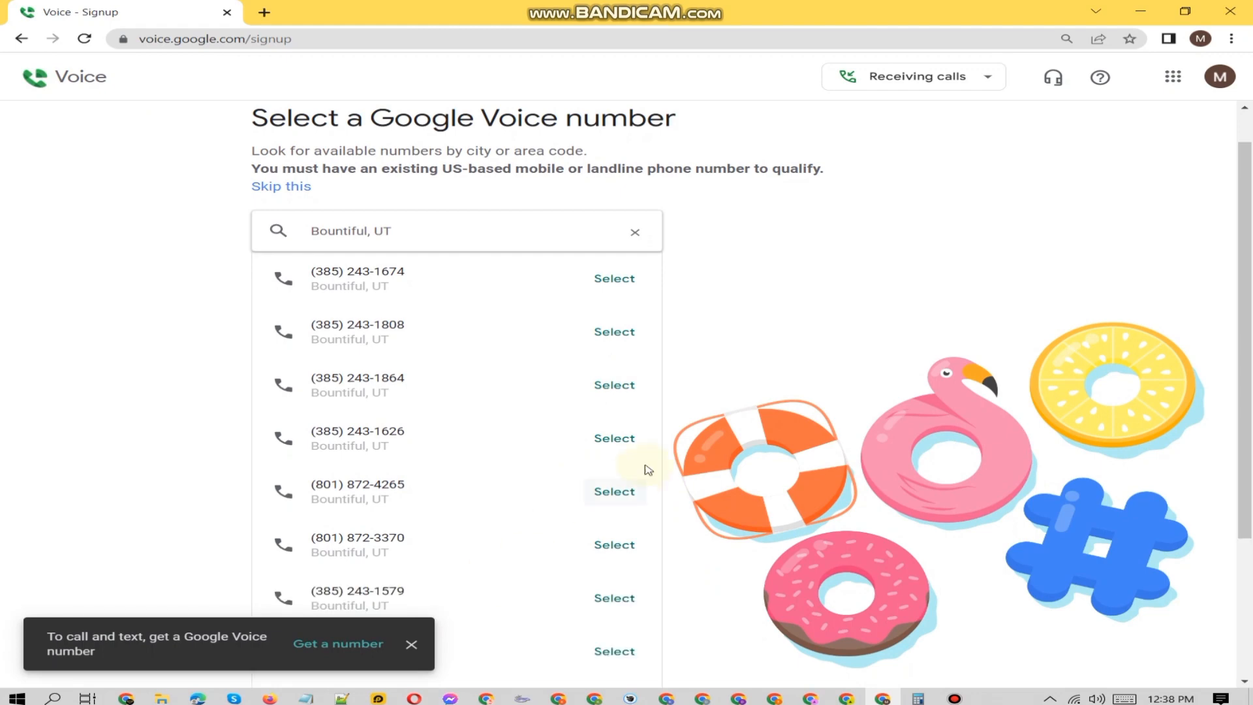
pyautogui.scroll(-3, 646, 464)
pyautogui.click(411, 643)
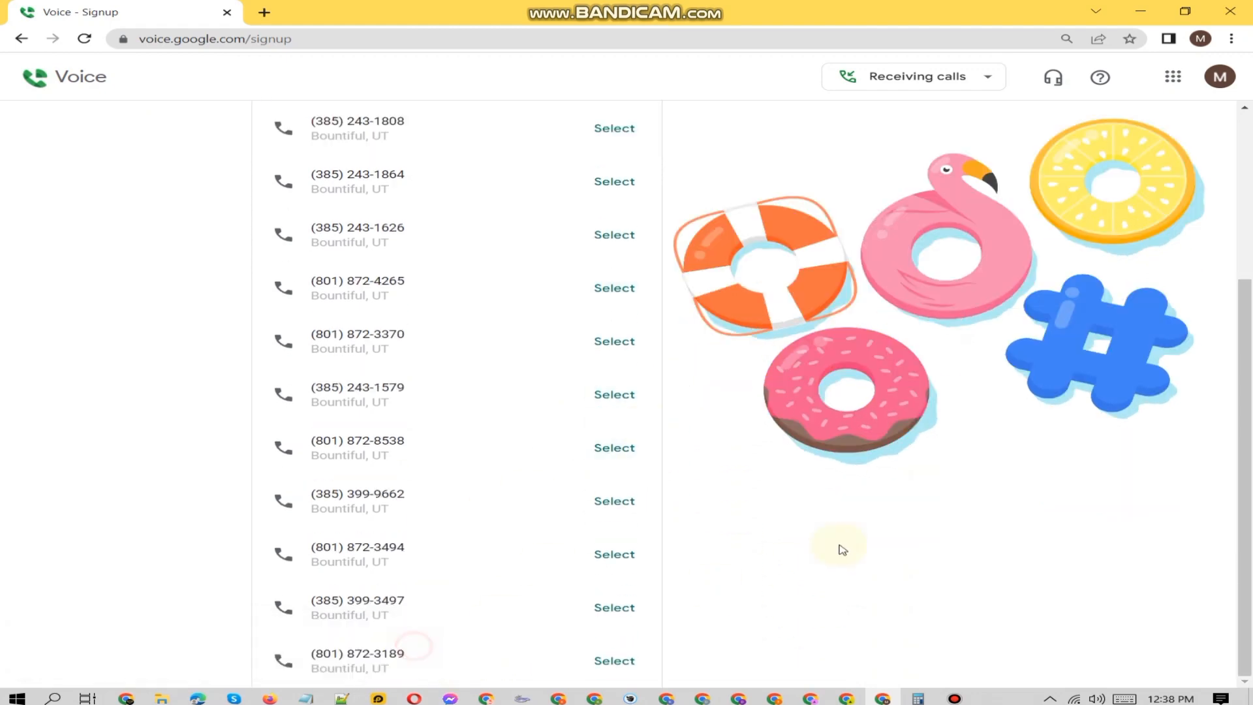
pyautogui.scroll(4, 483, 589)
pyautogui.scroll(-4, 542, 440)
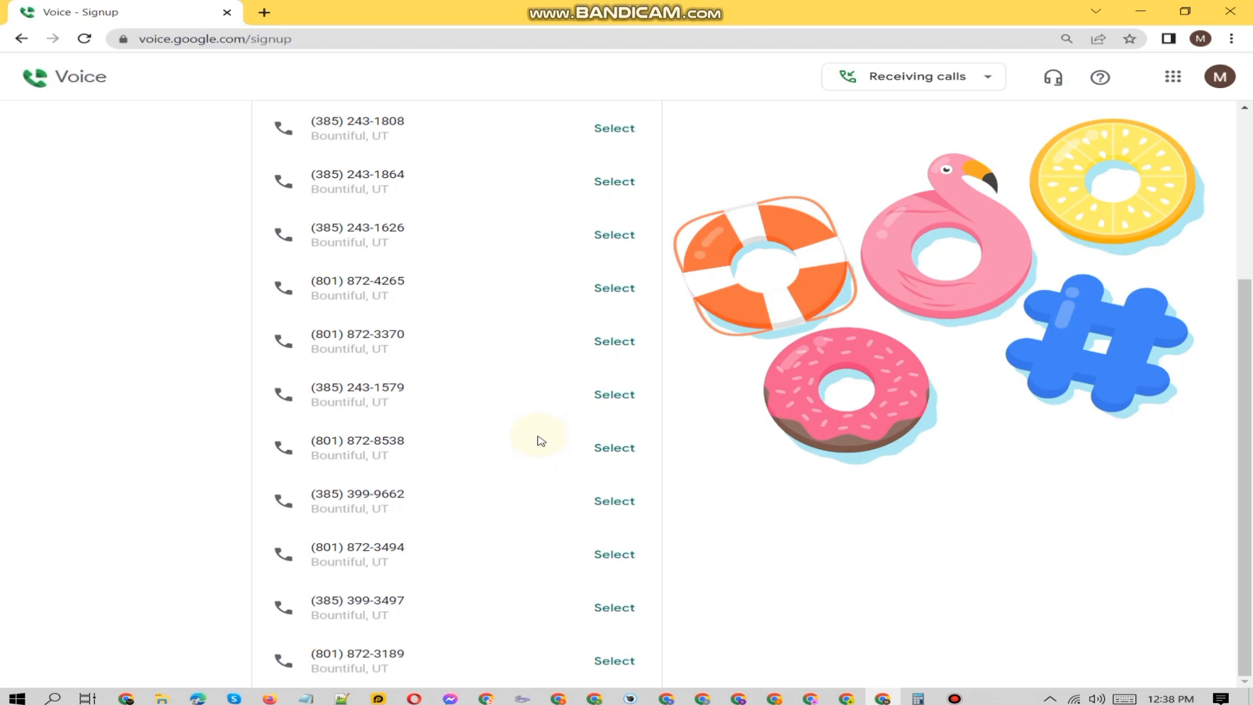
# - Minimize Chrome, disconnect and minimize VyprVPN, then launch LDMultiPlayer from the desktop
pyautogui.click(1140, 11)
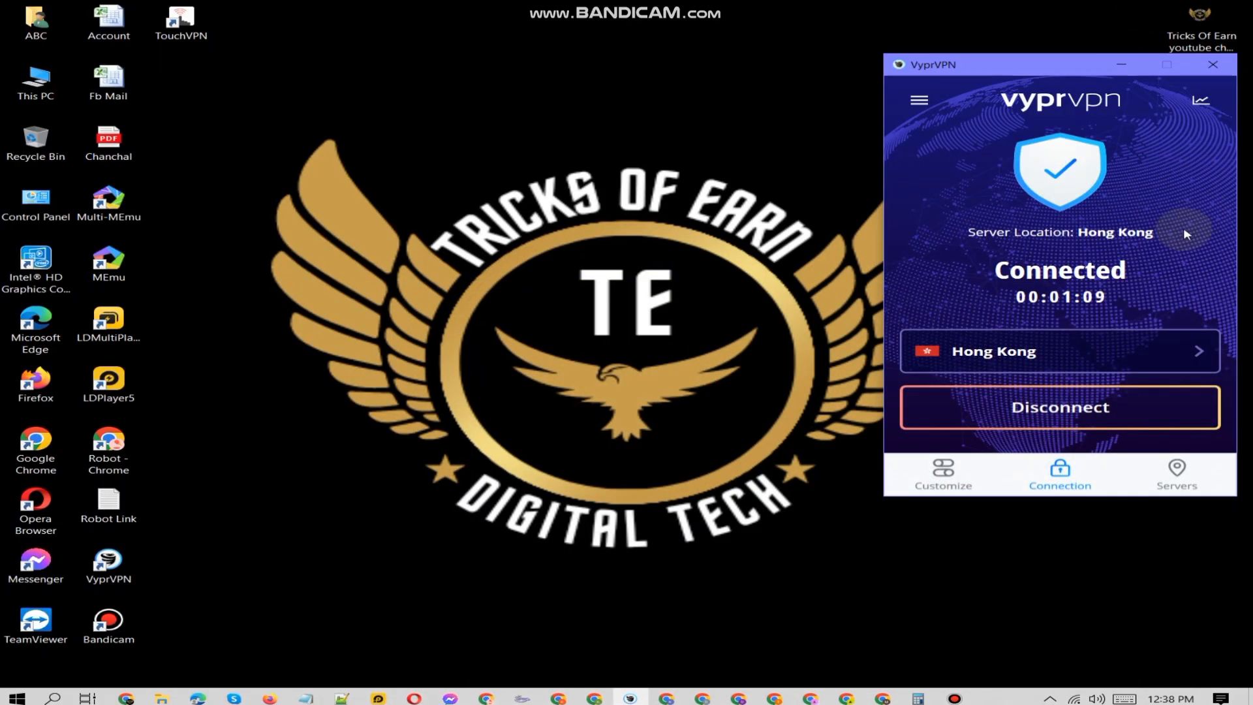
pyautogui.click(1102, 406)
pyautogui.moveTo(1083, 72); pyautogui.dragTo(710, 74)
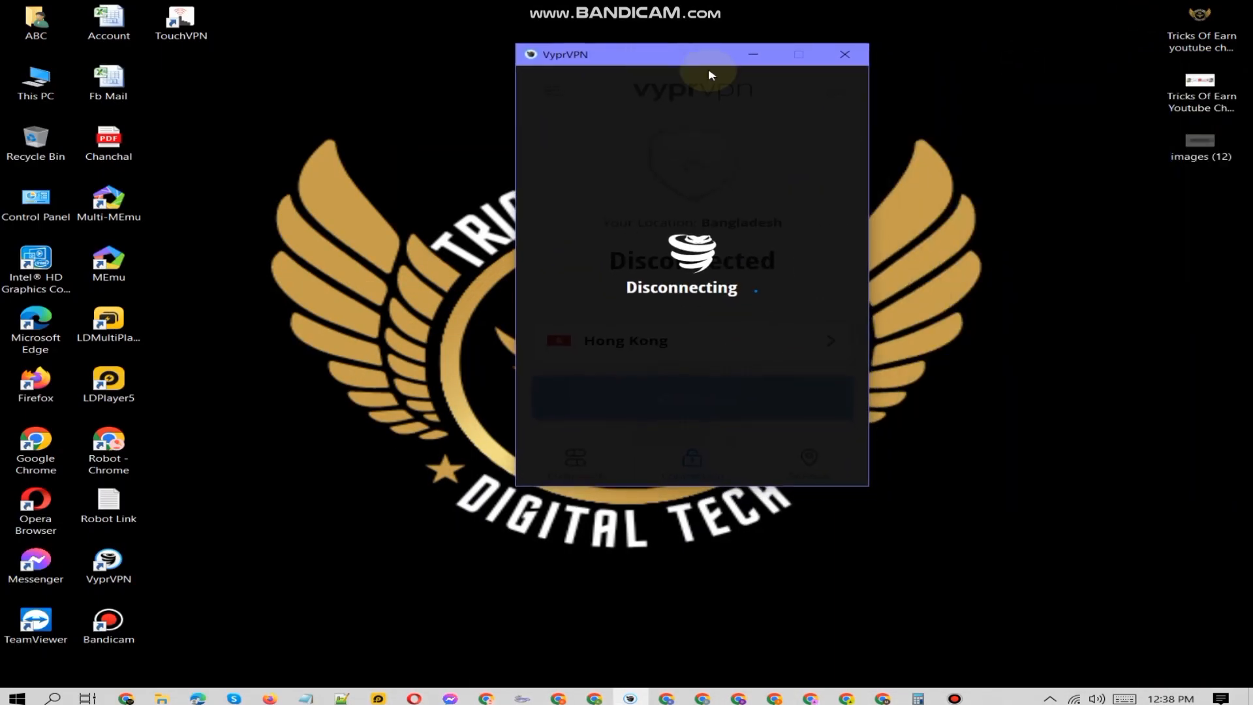
pyautogui.click(753, 54)
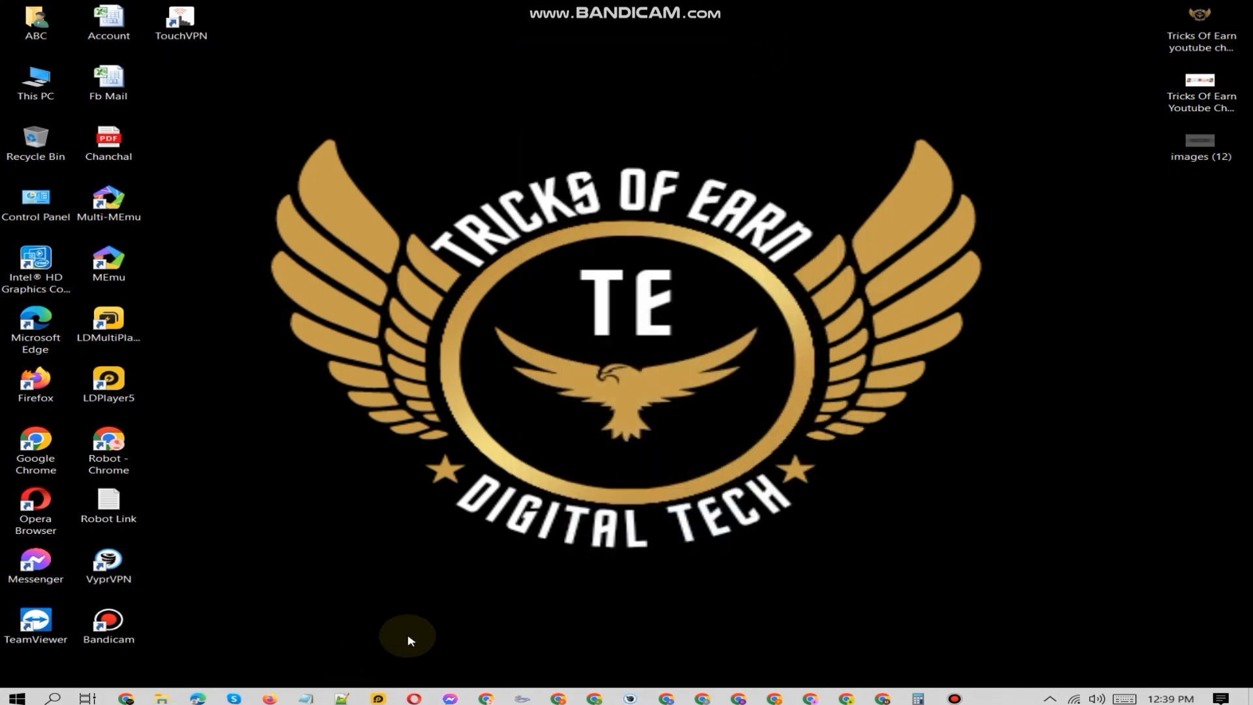
pyautogui.doubleClick(124, 346)
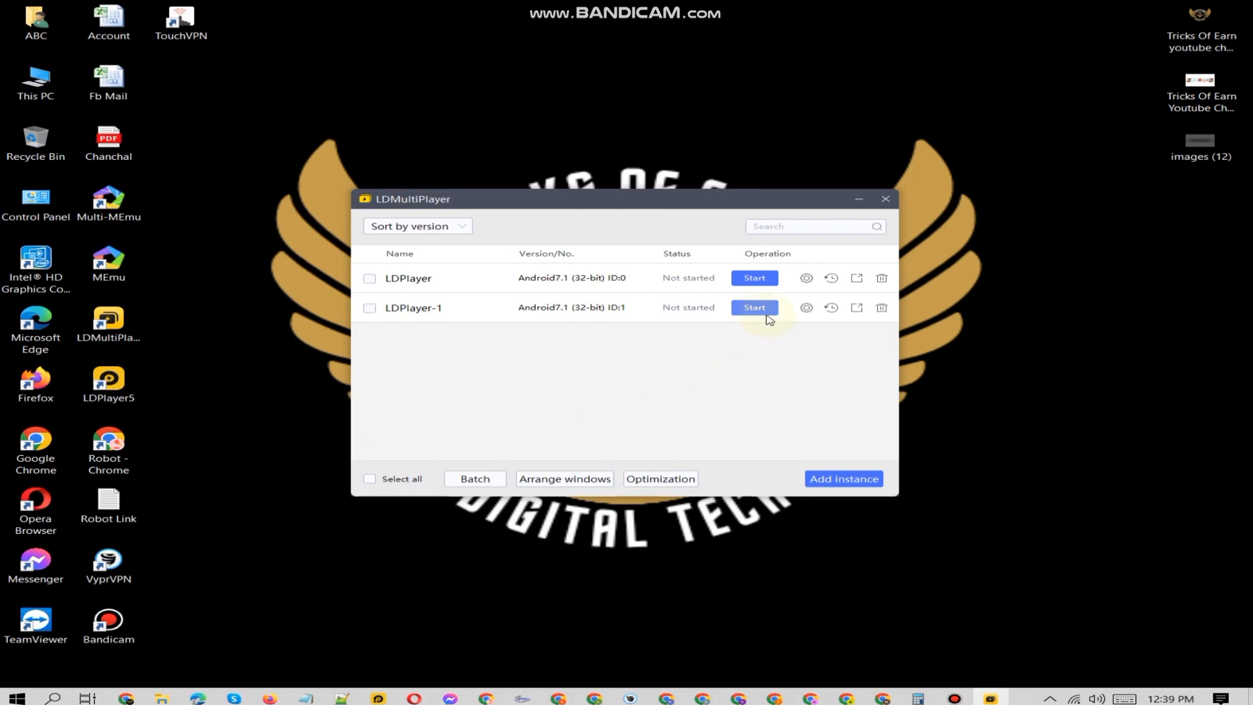
# - Start the LDPlayer-1 emulator instance
pyautogui.click(755, 307)
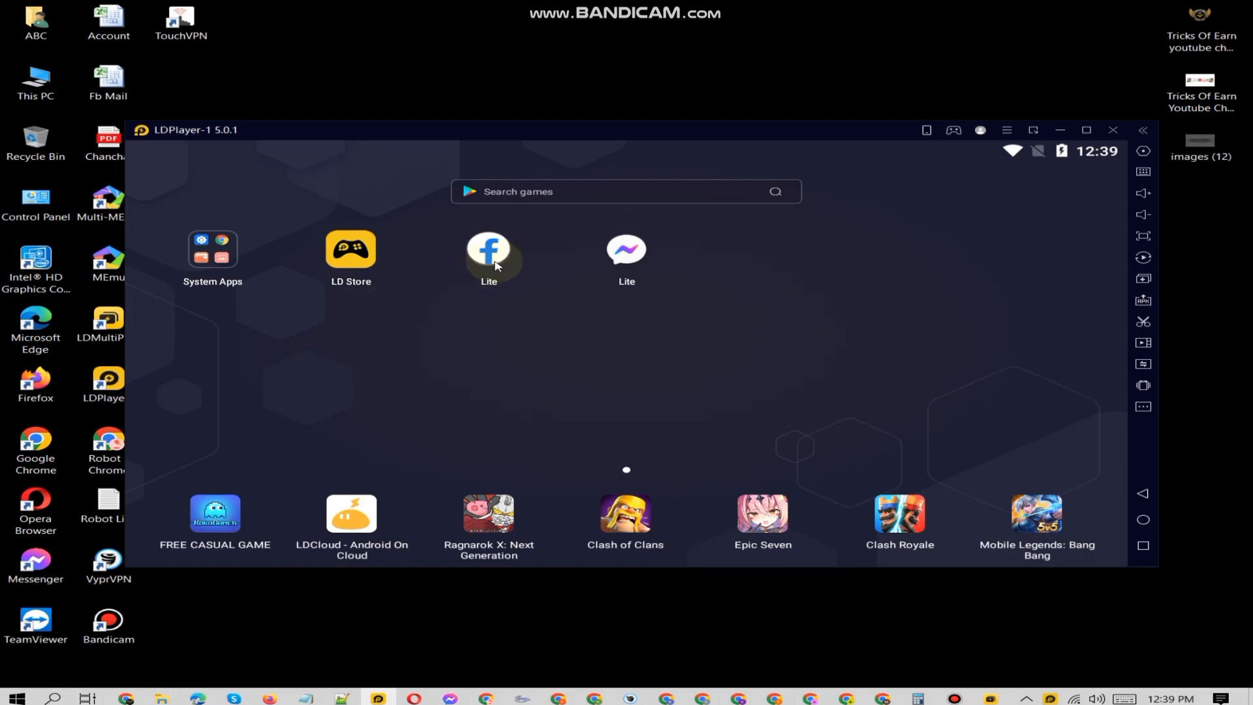
# - Launch Facebook Lite in the emulator and scroll through its Messages list
pyautogui.click(495, 264)
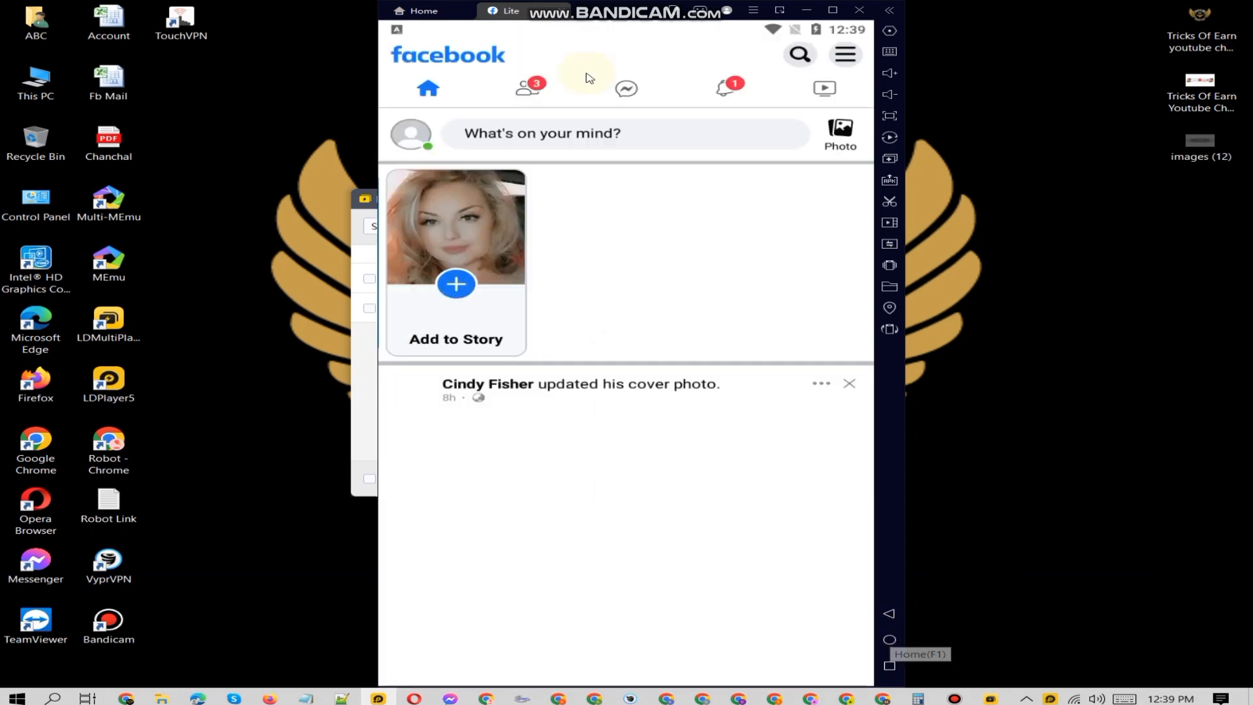
pyautogui.click(626, 90)
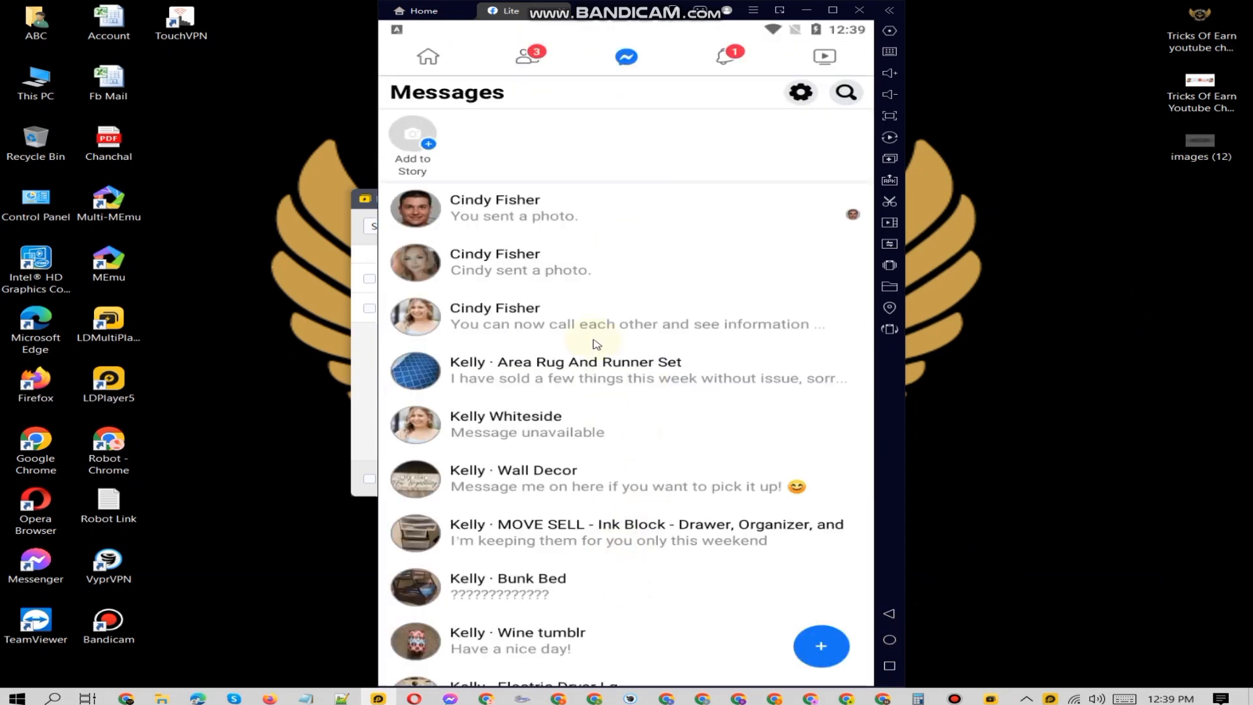
pyautogui.scroll(-4, 609, 391)
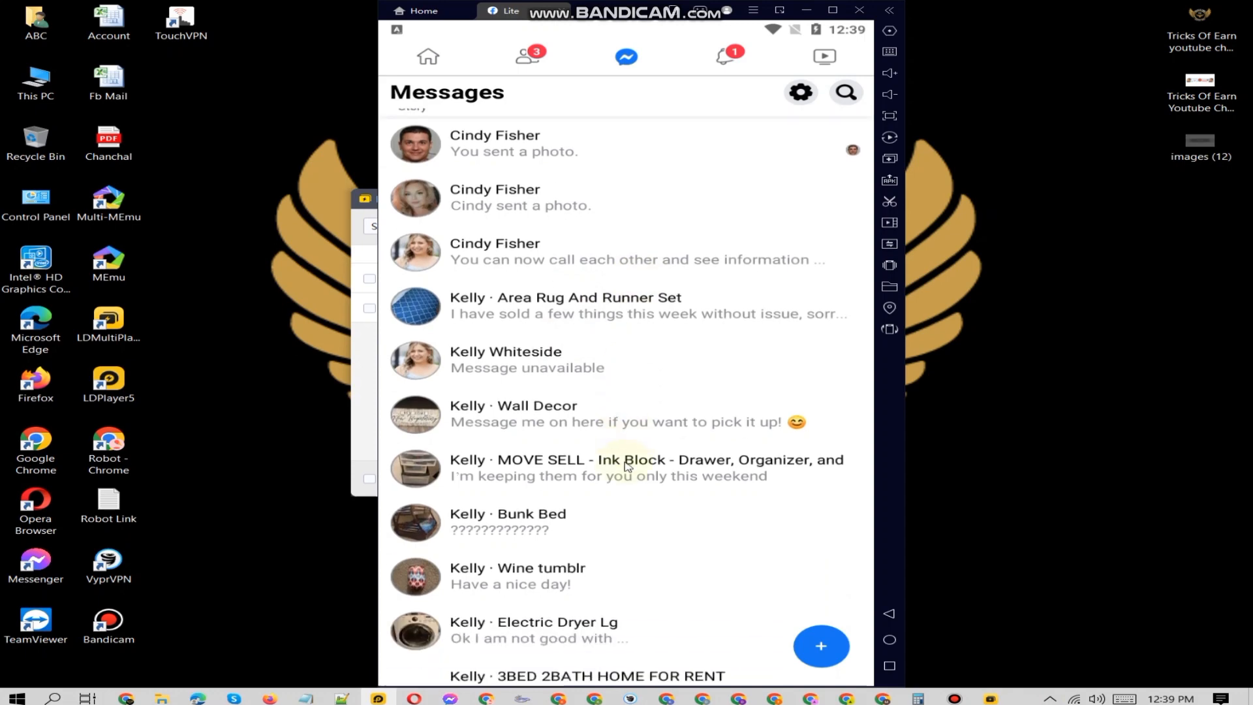
pyautogui.scroll(5, 628, 466)
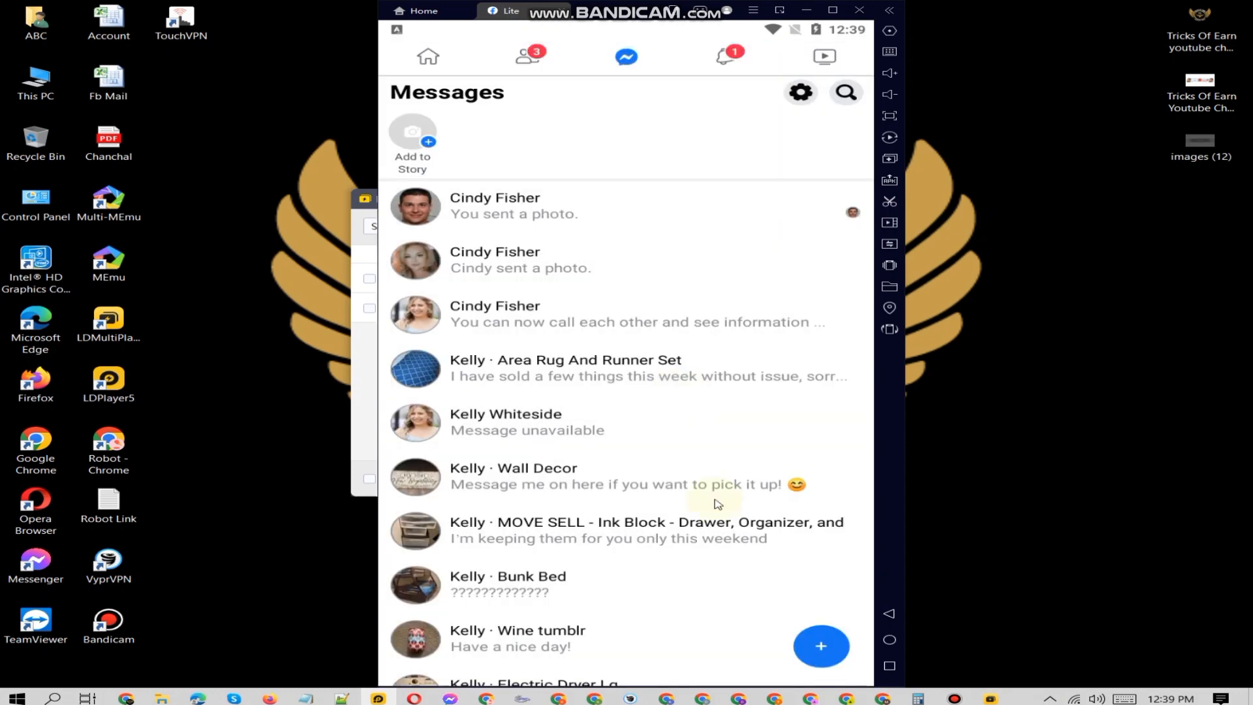